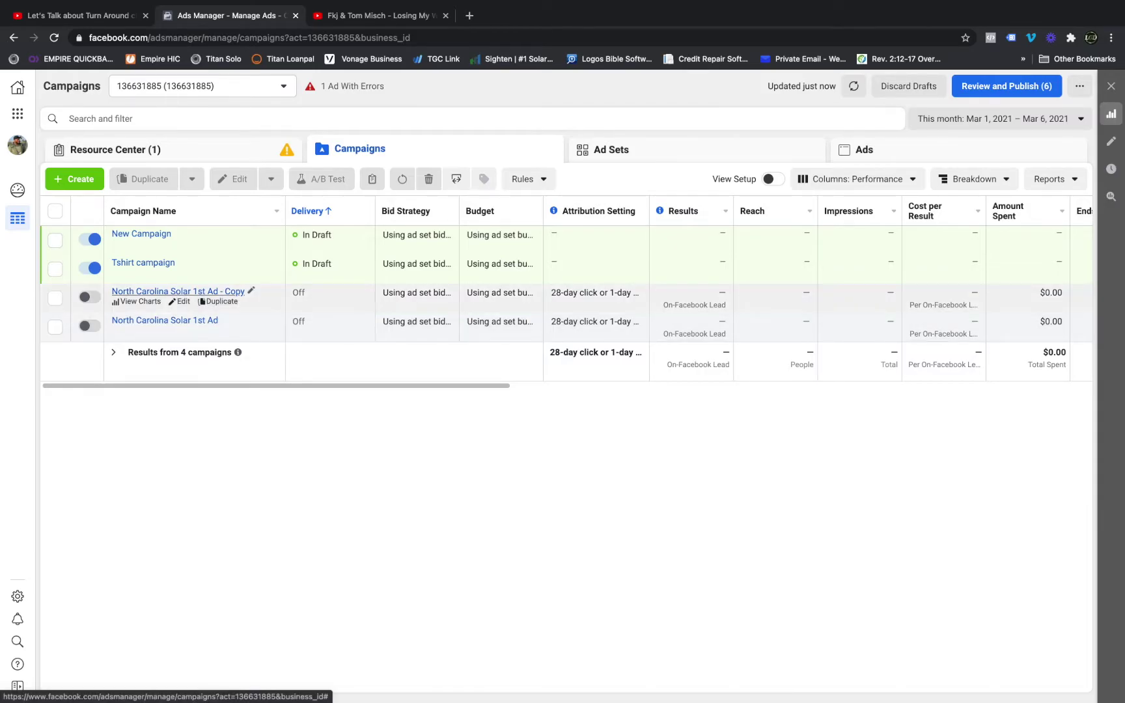
- Open the draft 'Tshirt campaign' with its Lead generation objective for editing
click(183, 272)
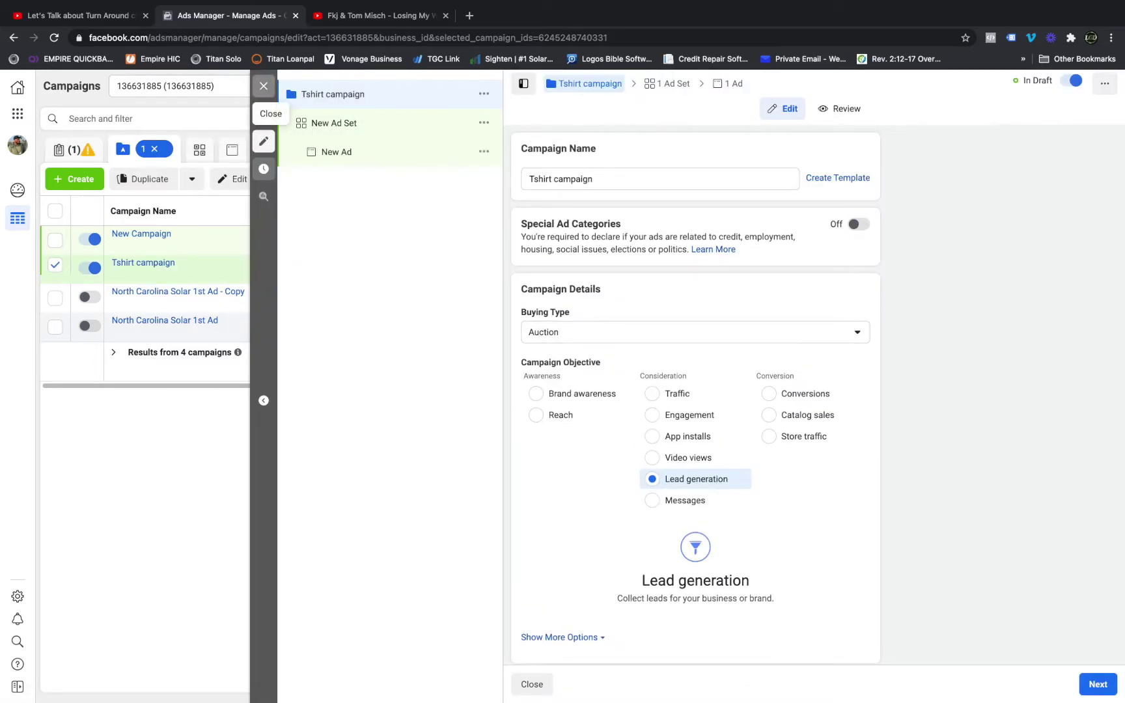
- Close the campaign editor without publishing the drafts, then start and cancel a new campaign
click(264, 86)
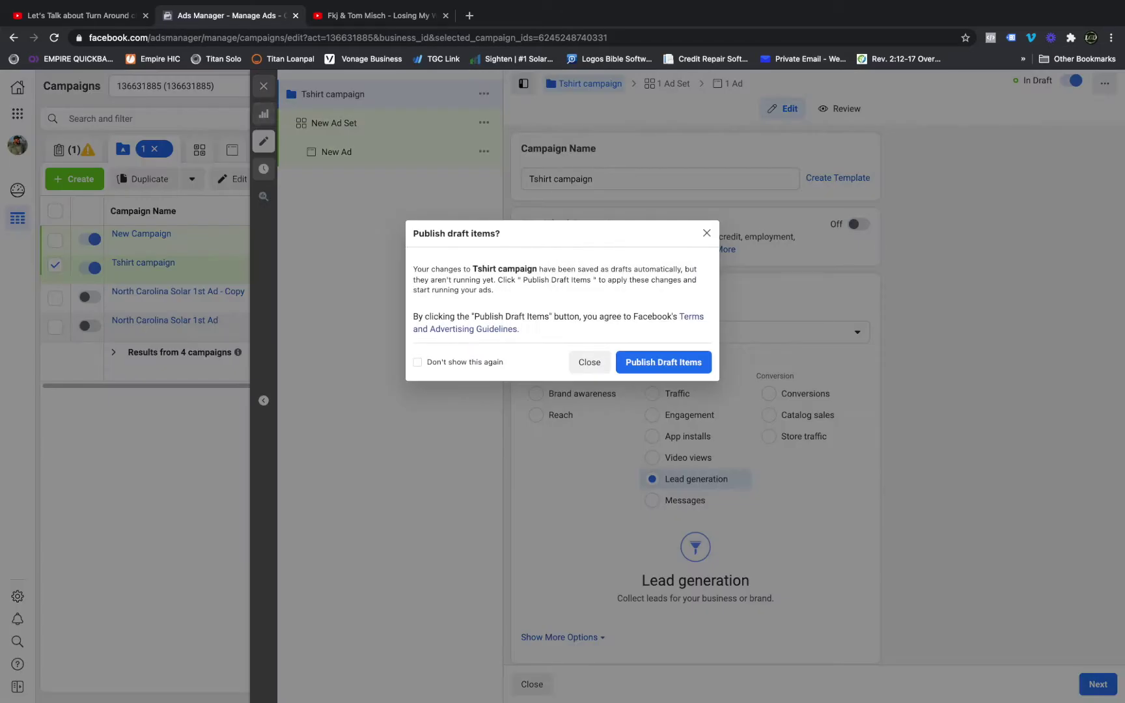
click(589, 362)
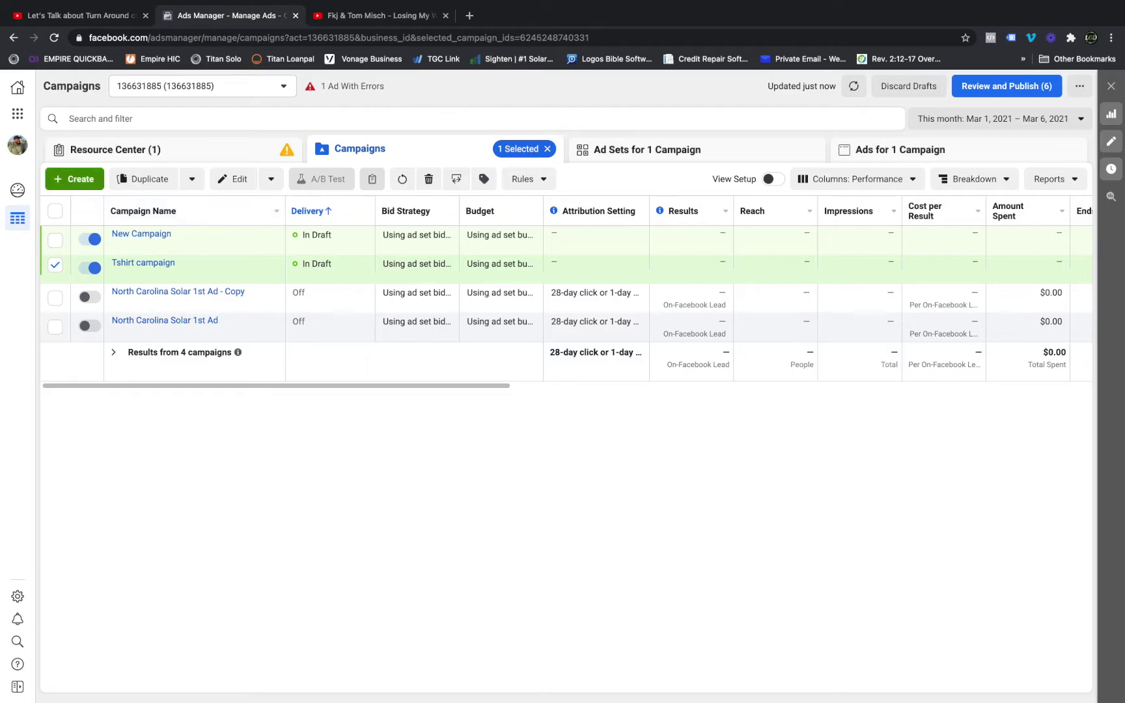
click(74, 179)
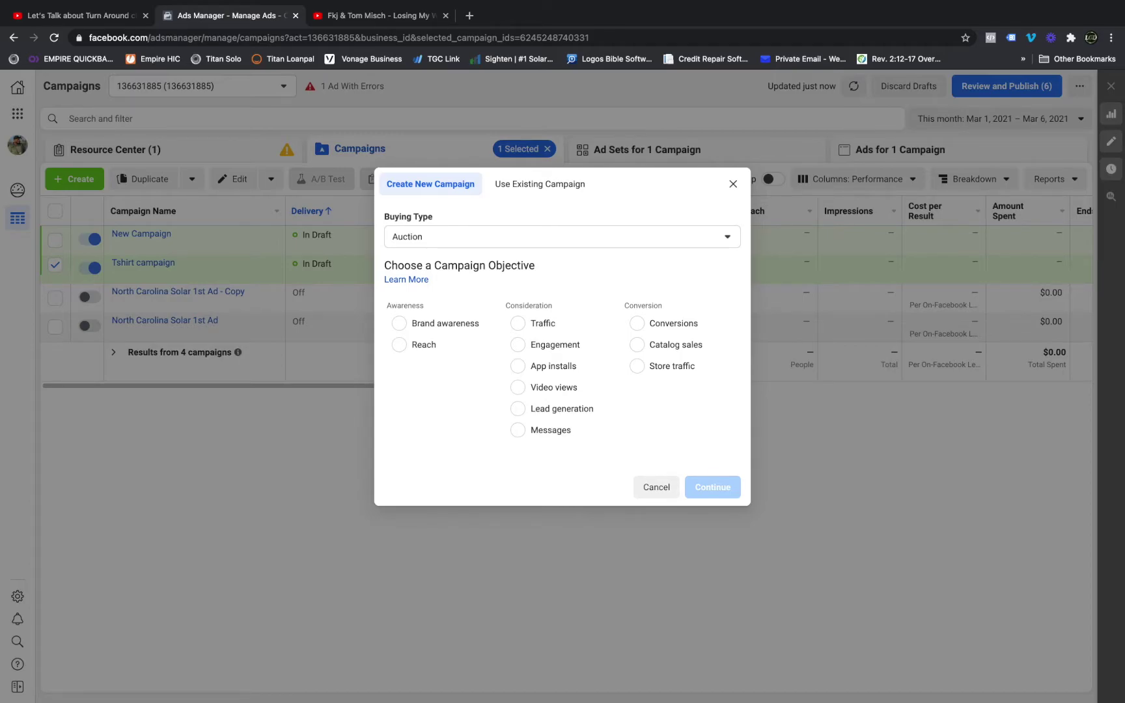
click(732, 184)
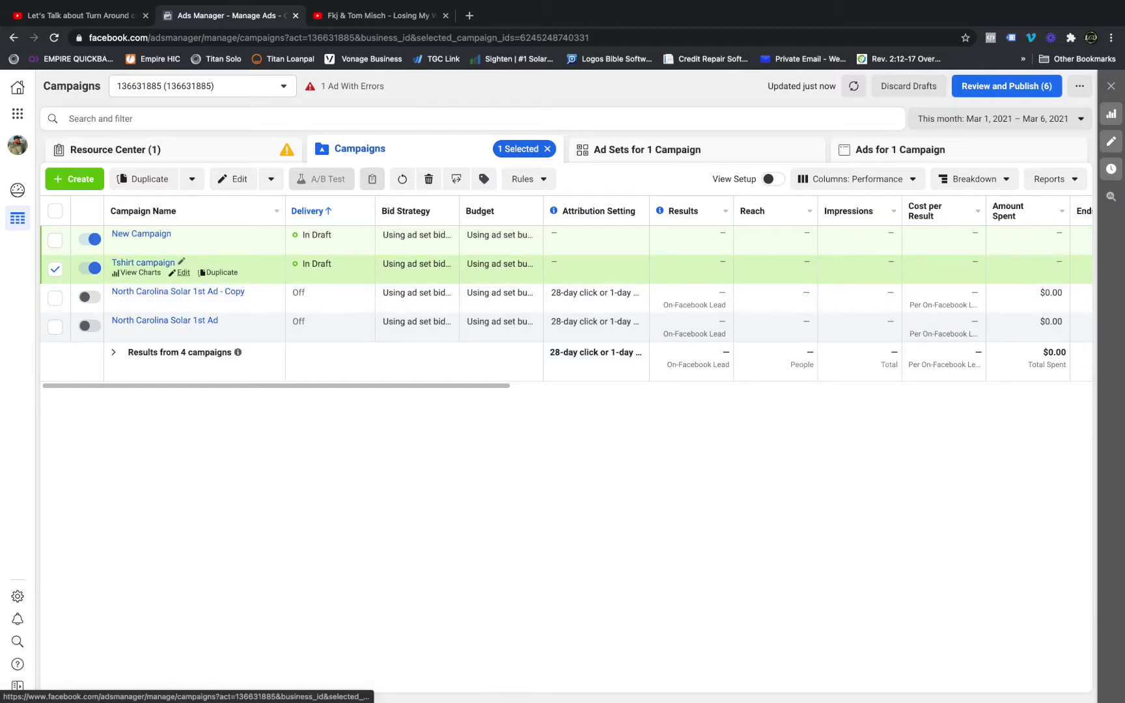
- Open the Tshirt campaign's New Ad Set, which uses Instant Forms and a $10.00 daily budget
click(183, 273)
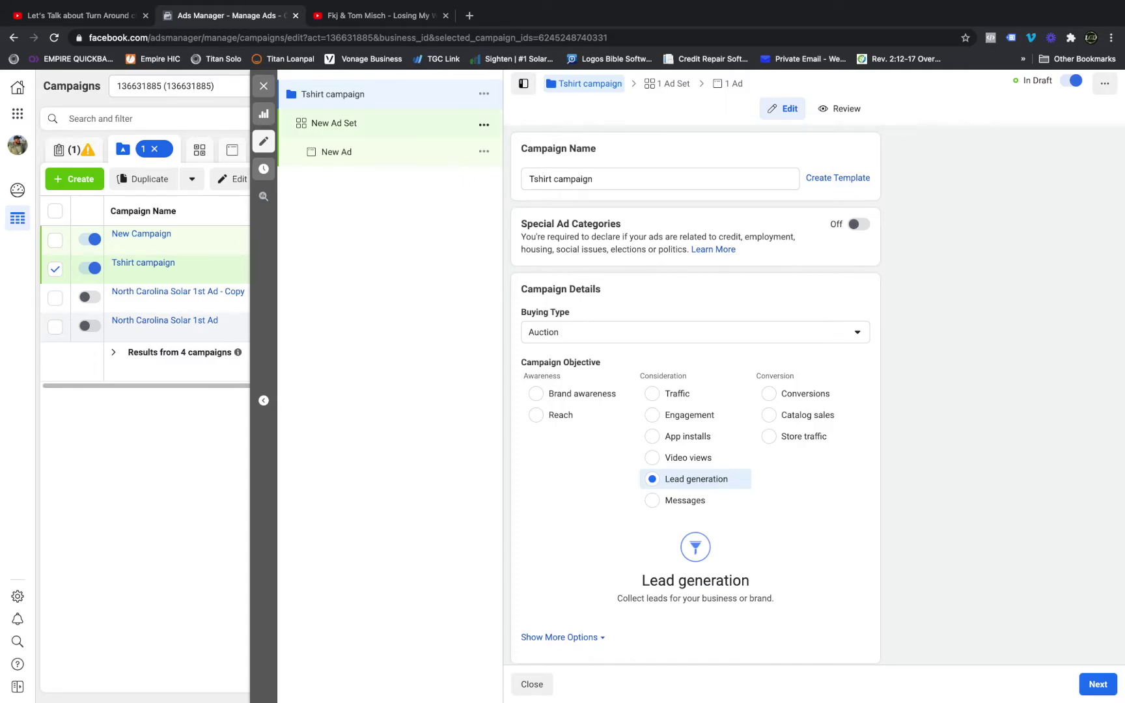
click(334, 123)
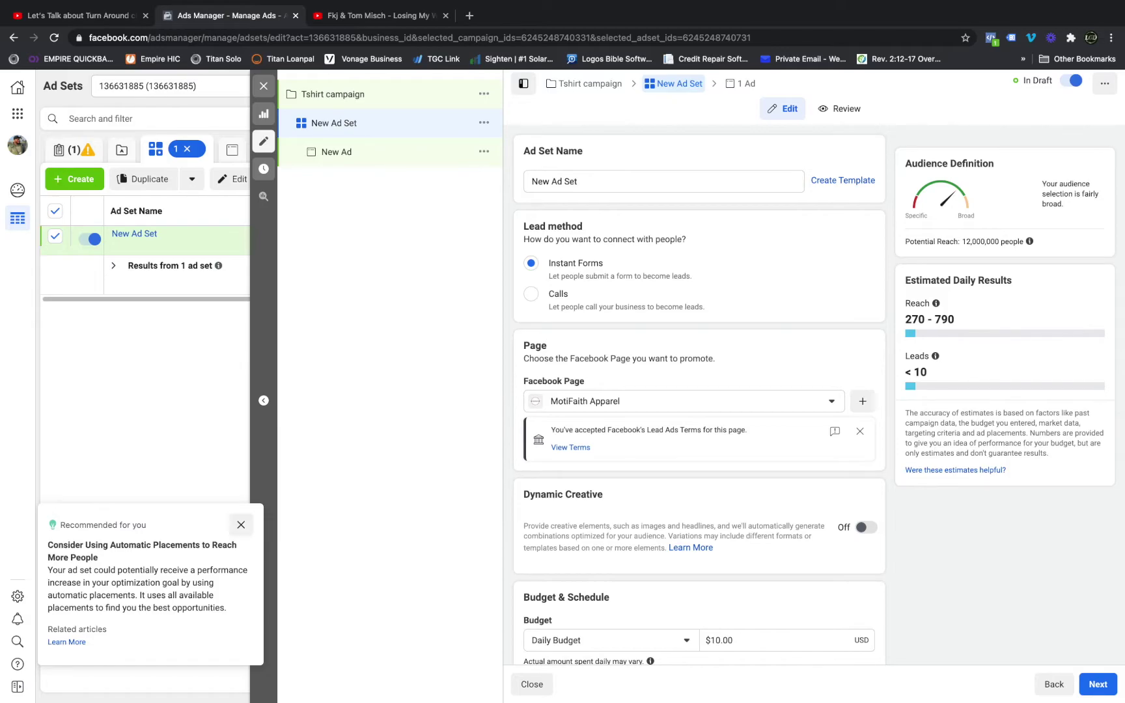
- Dismiss the automatic placements card and review the Mar 7, 2021 start and US ages 28–40 audience
click(241, 525)
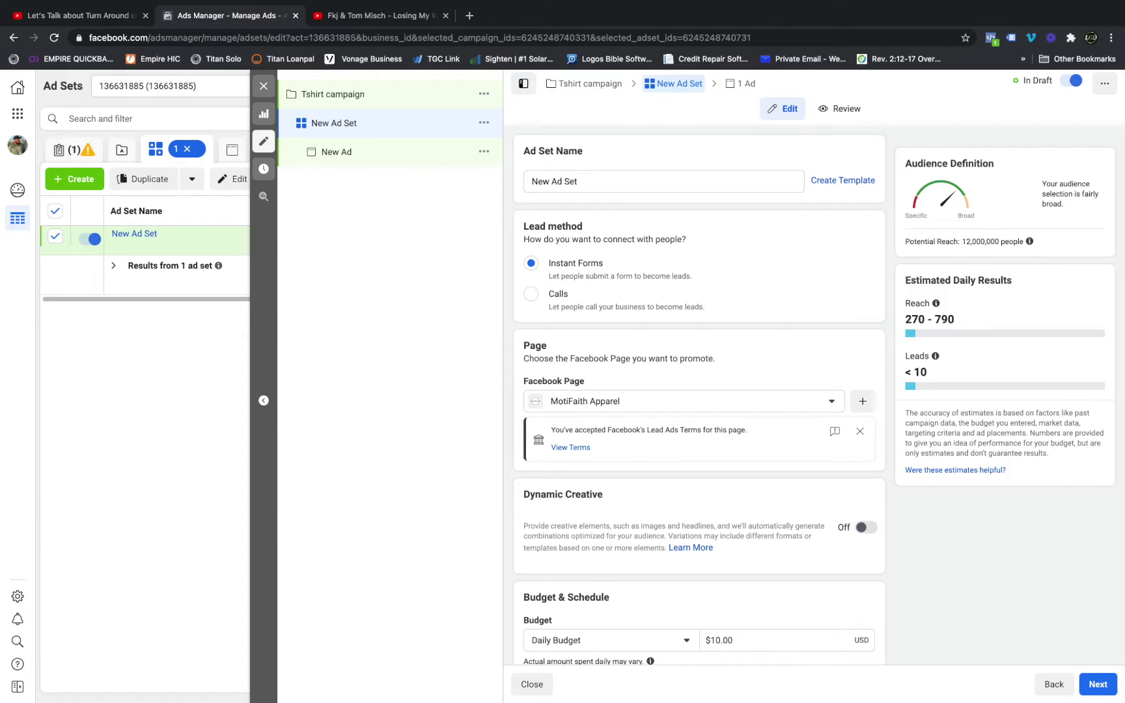
scroll(700, 391, down, 3)
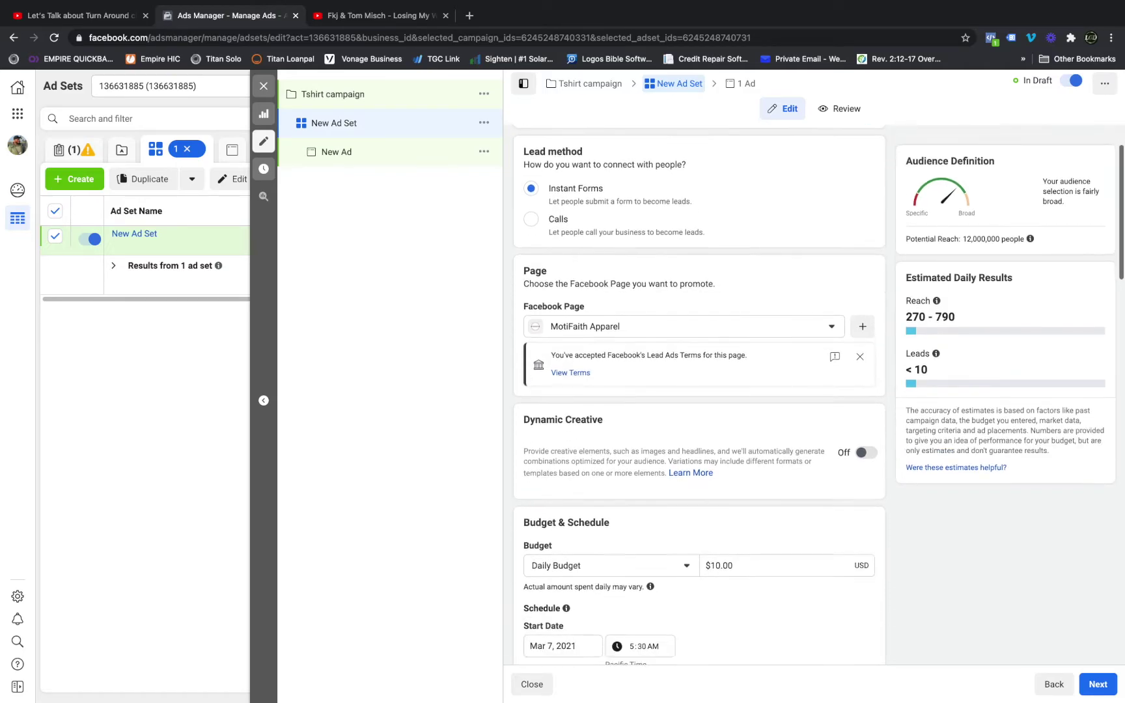
scroll(700, 391, down, 5)
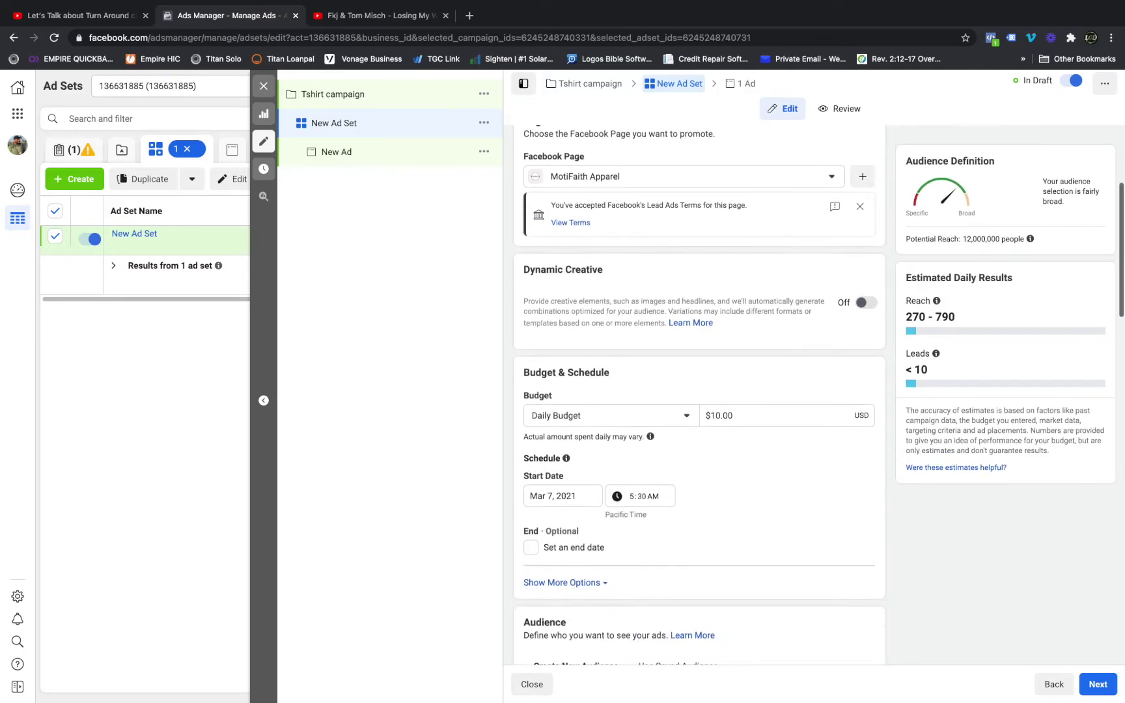
scroll(699, 390, down, 4)
scroll(699, 391, up, 5)
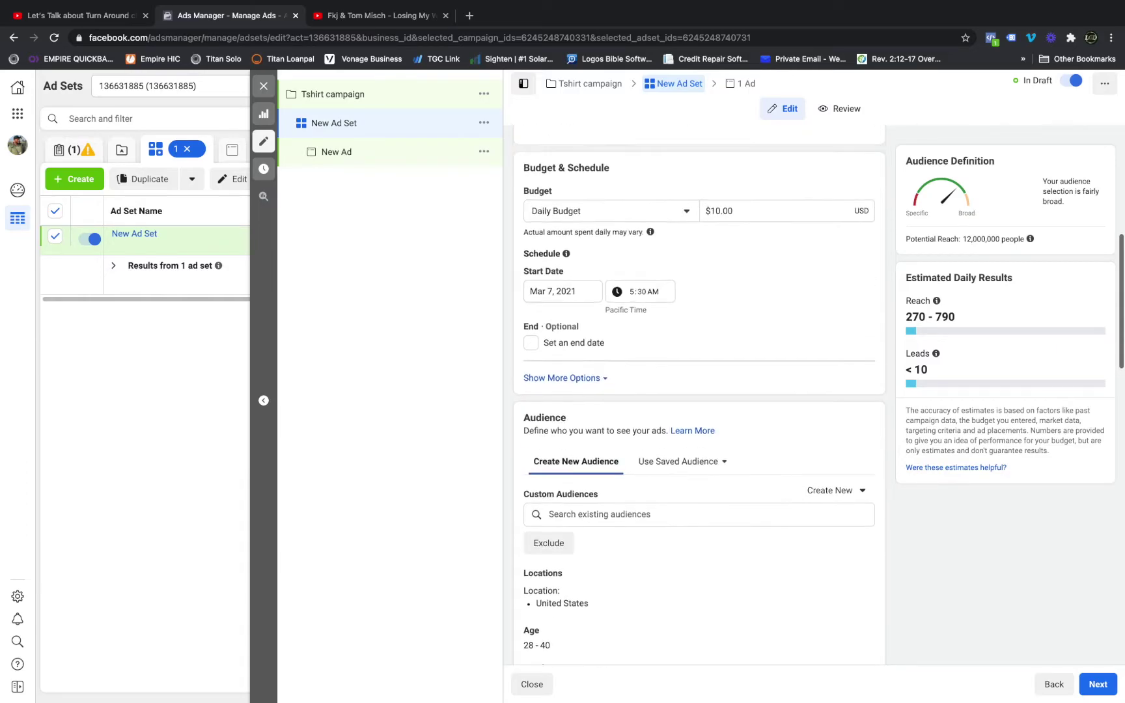
scroll(699, 391, up, 5)
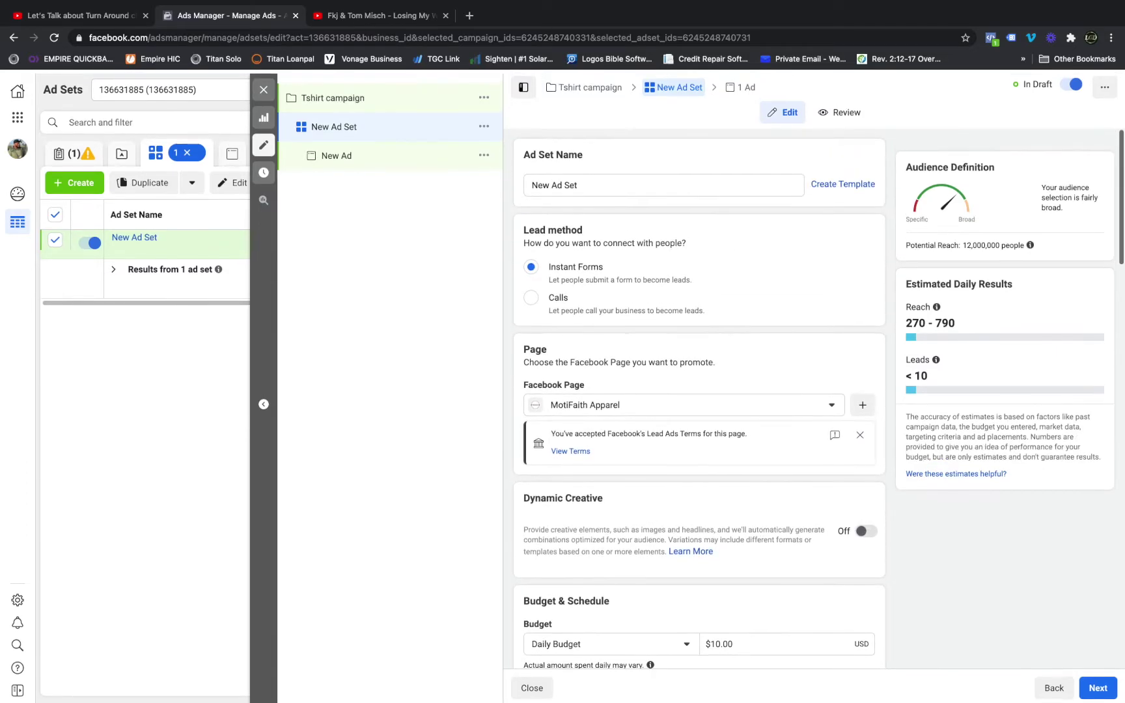
scroll(699, 391, down, 6)
scroll(699, 390, down, 1)
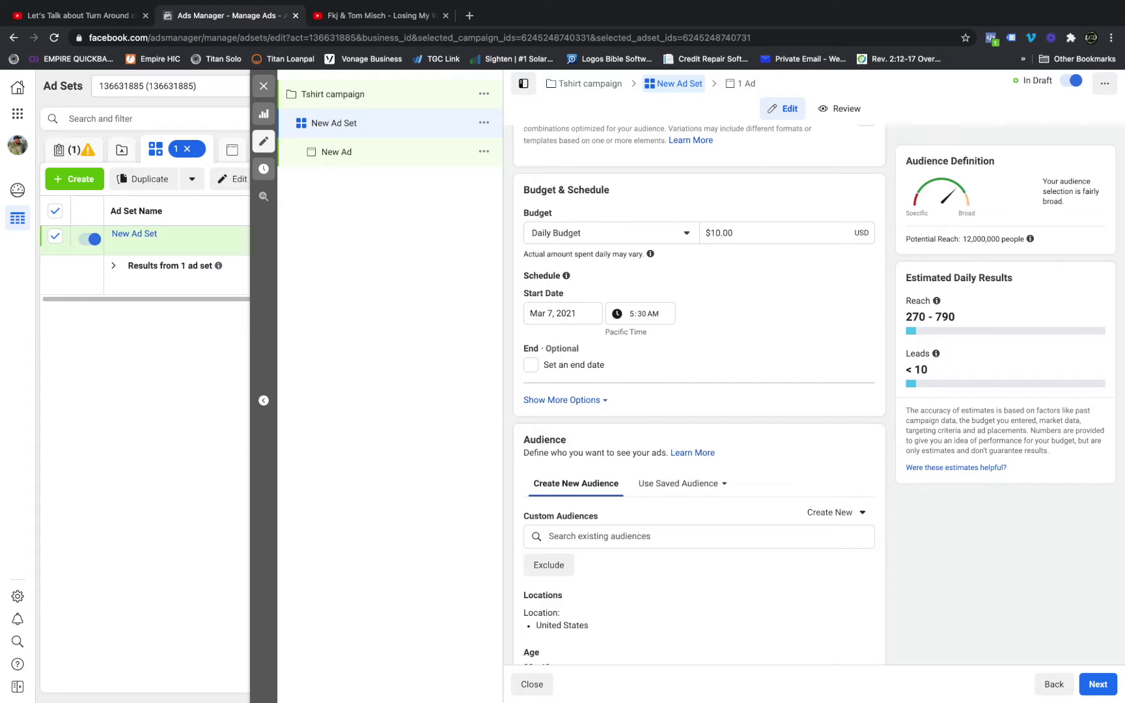
scroll(699, 391, down, 2)
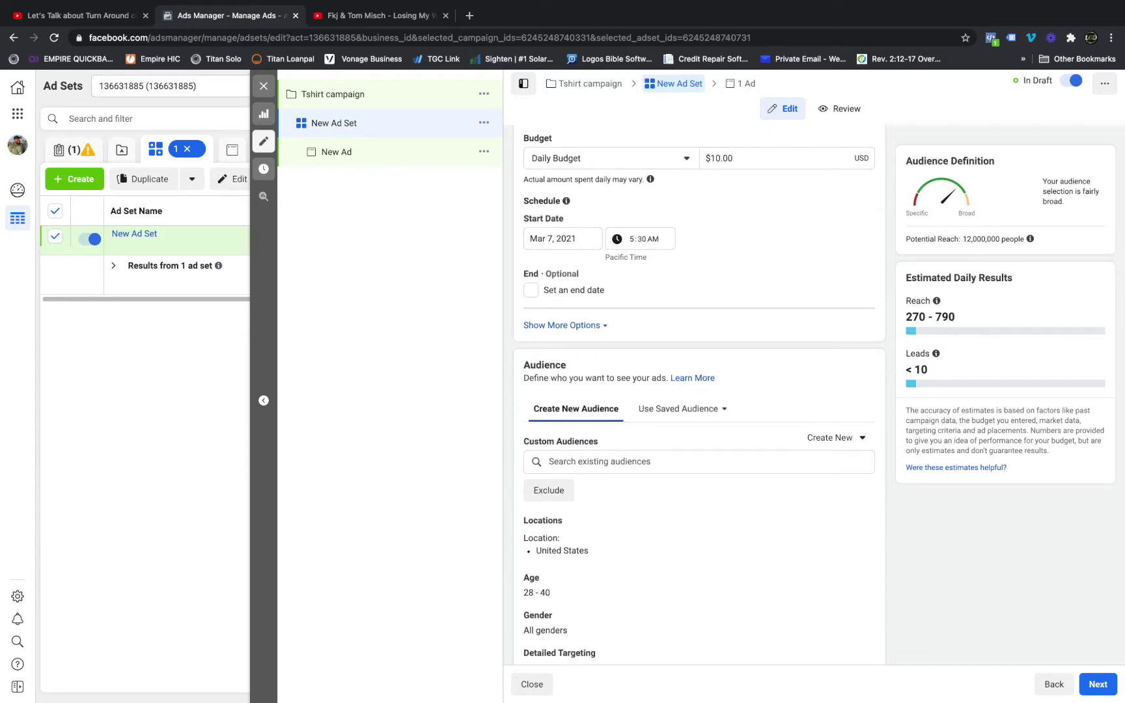
click(563, 239)
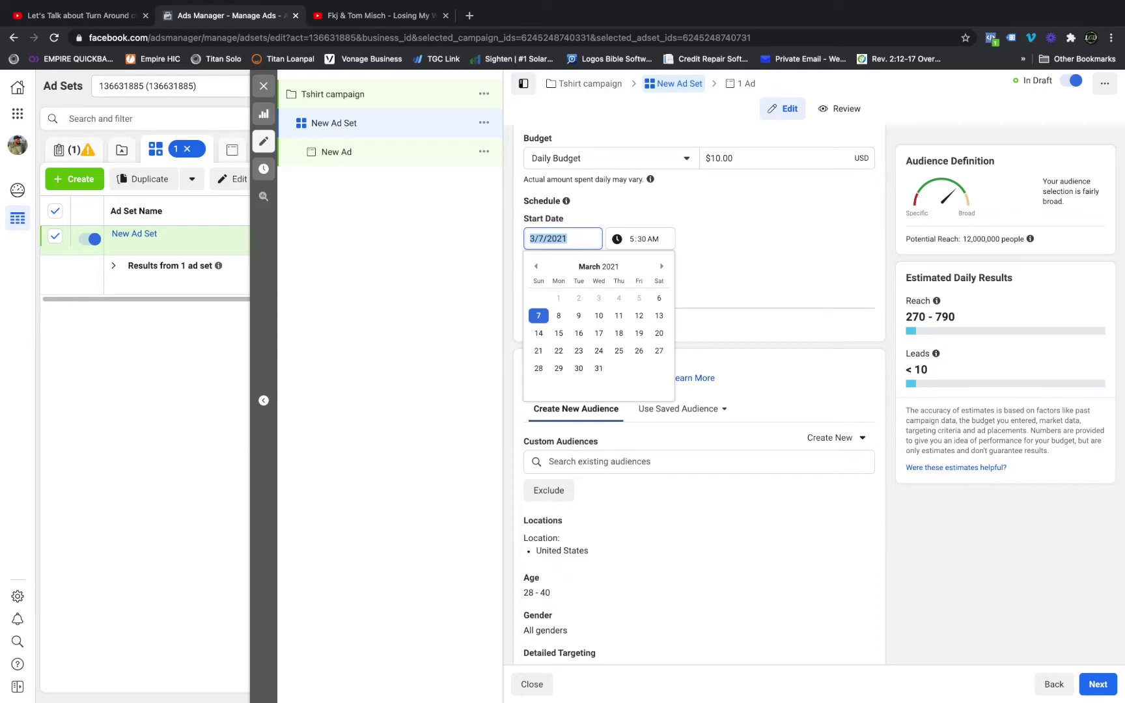
key(Escape)
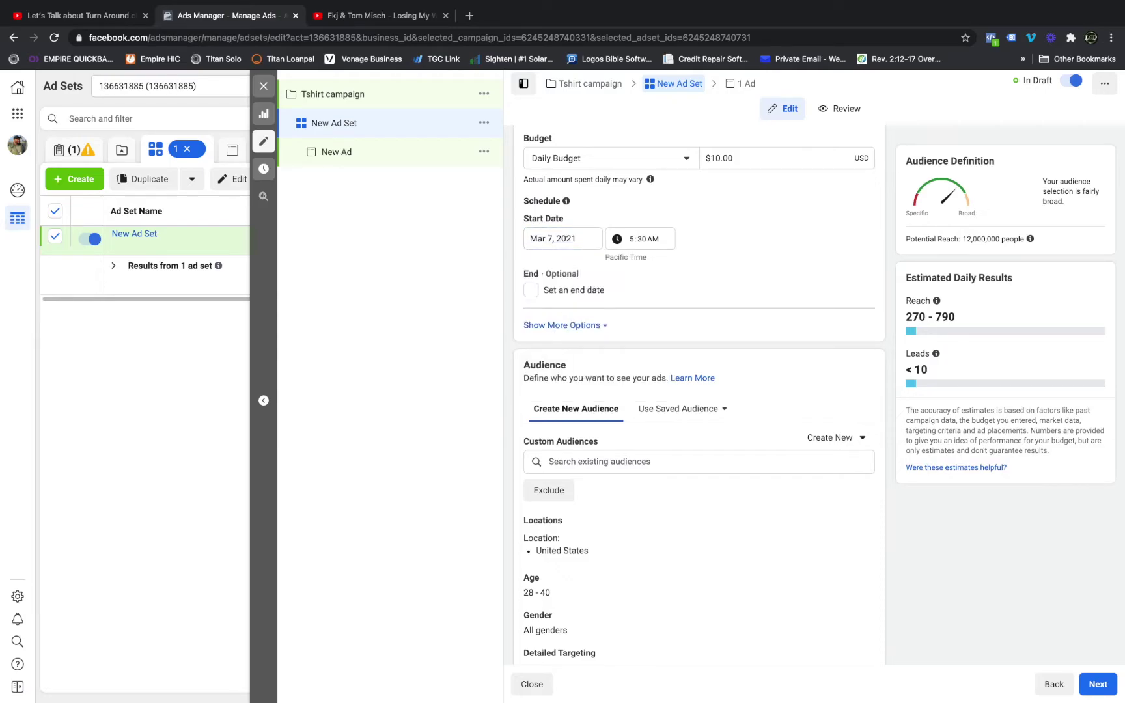
scroll(697, 336, down, 5)
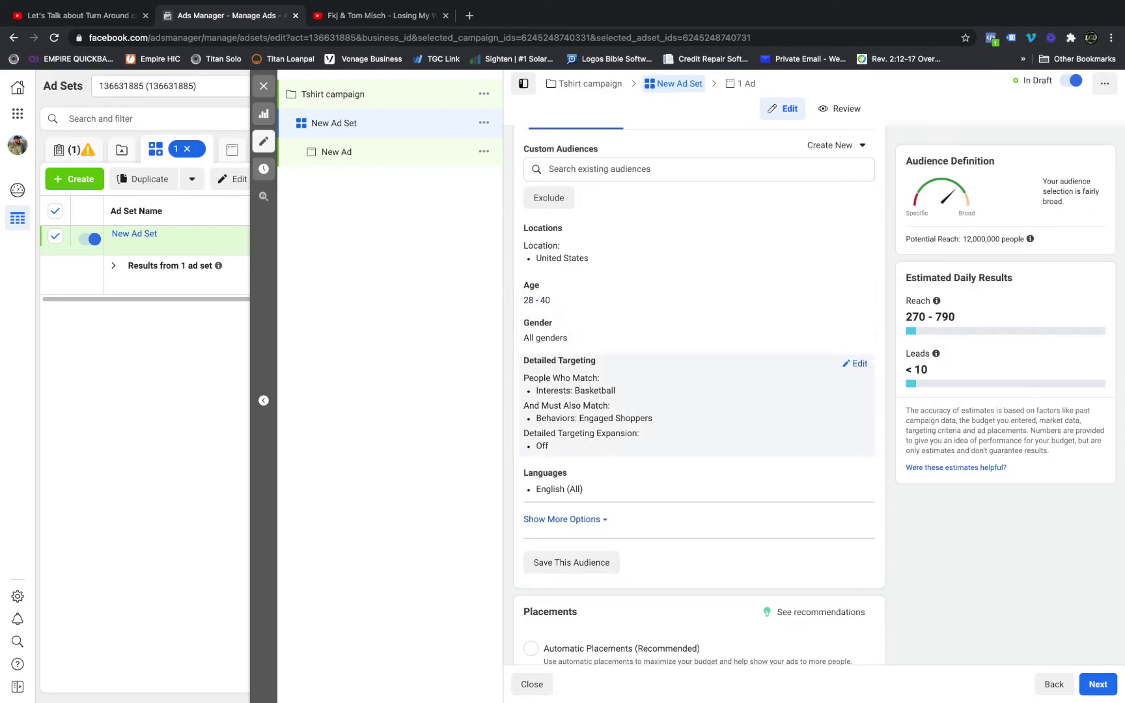
- Edit Detailed Targeting, reviewing Basketball, Online shopping and Engaged Shoppers, then check the manual Instagram placements
click(855, 363)
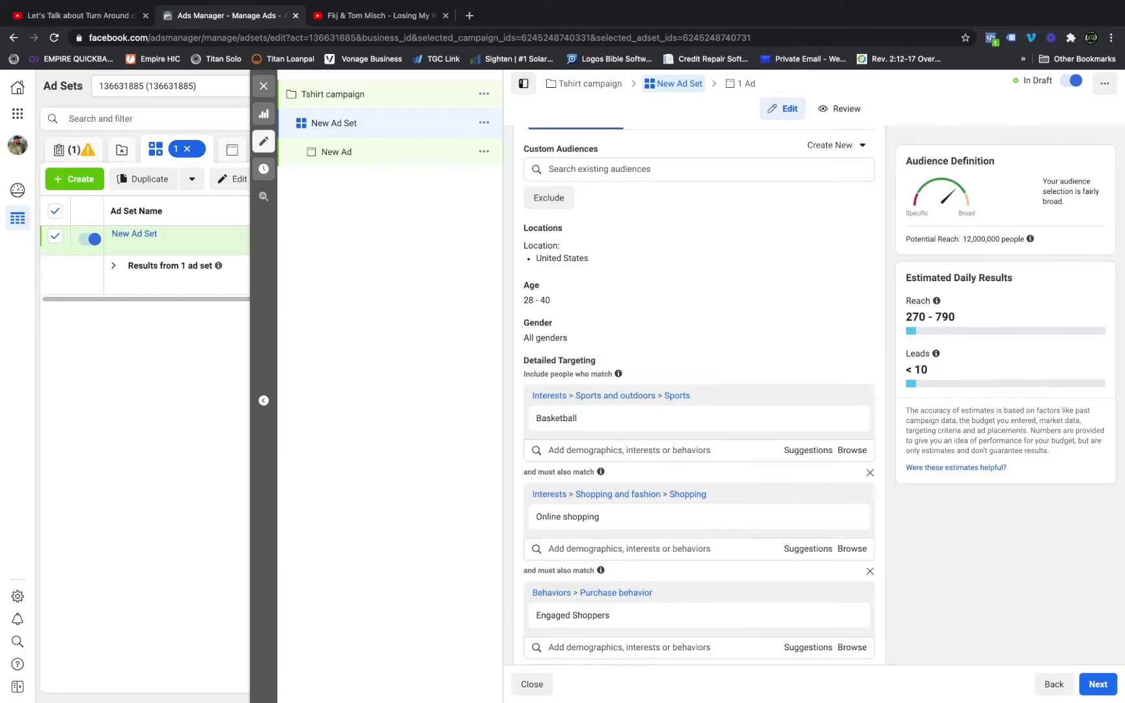
scroll(697, 391, down, 1)
scroll(696, 390, down, 1)
scroll(697, 391, down, 2)
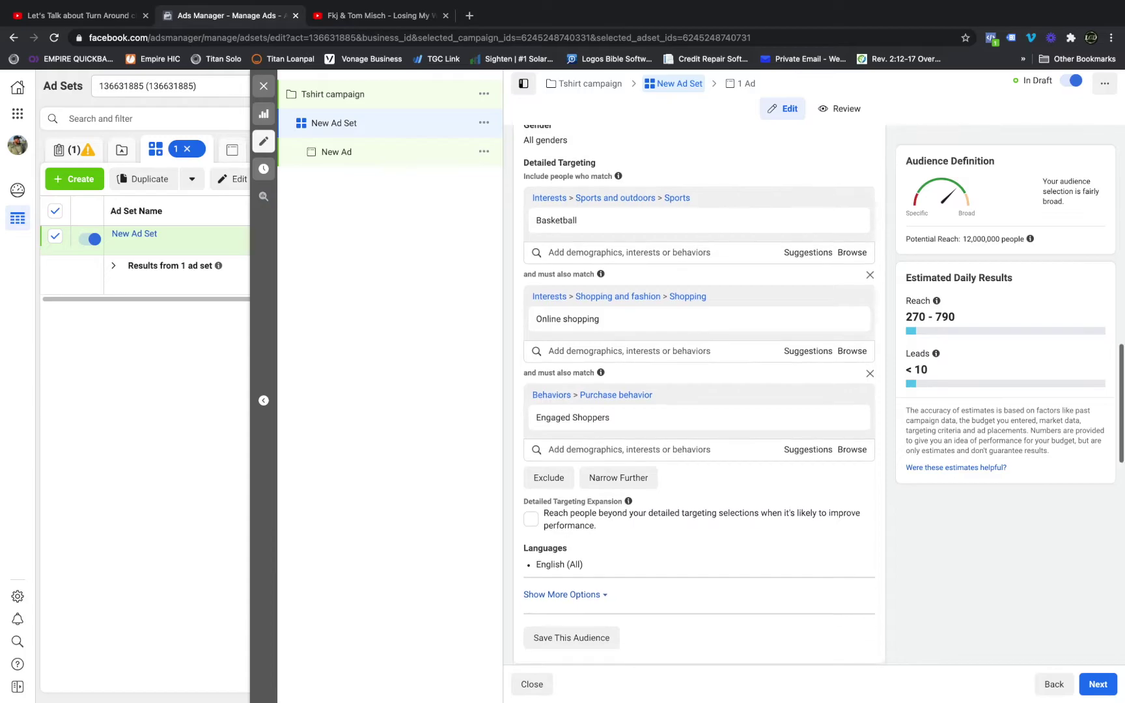
scroll(697, 391, down, 1)
mouse_move(651, 198)
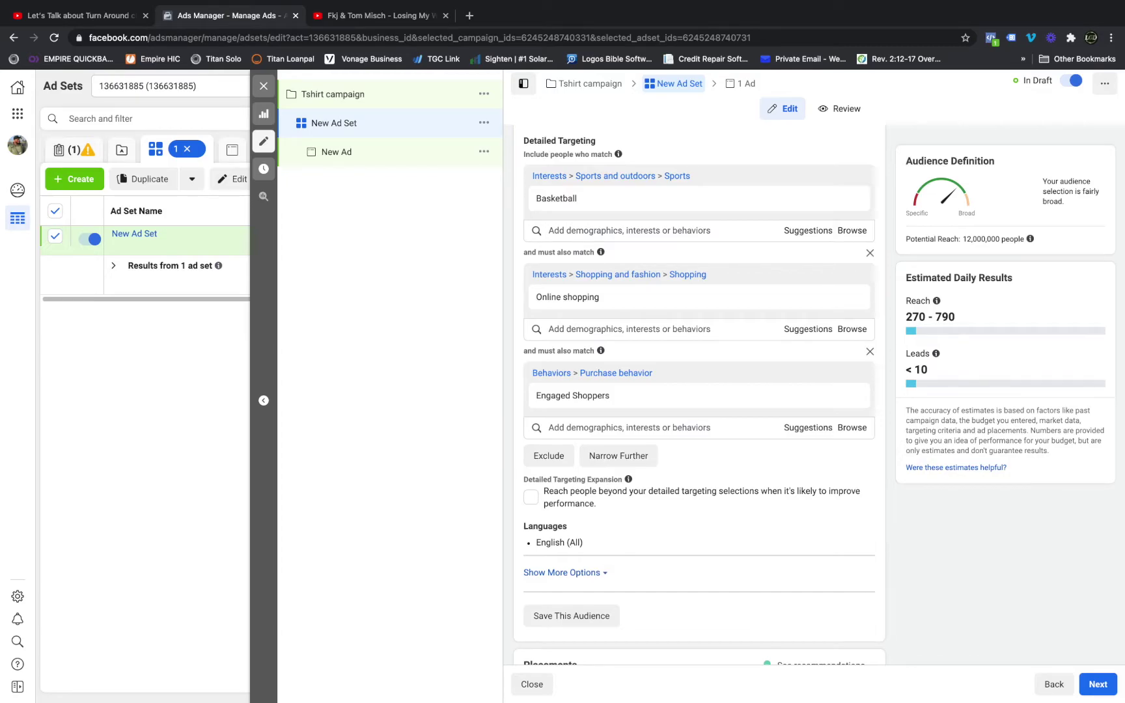
mouse_move(690, 296)
mouse_move(618, 396)
scroll(699, 390, down, 6)
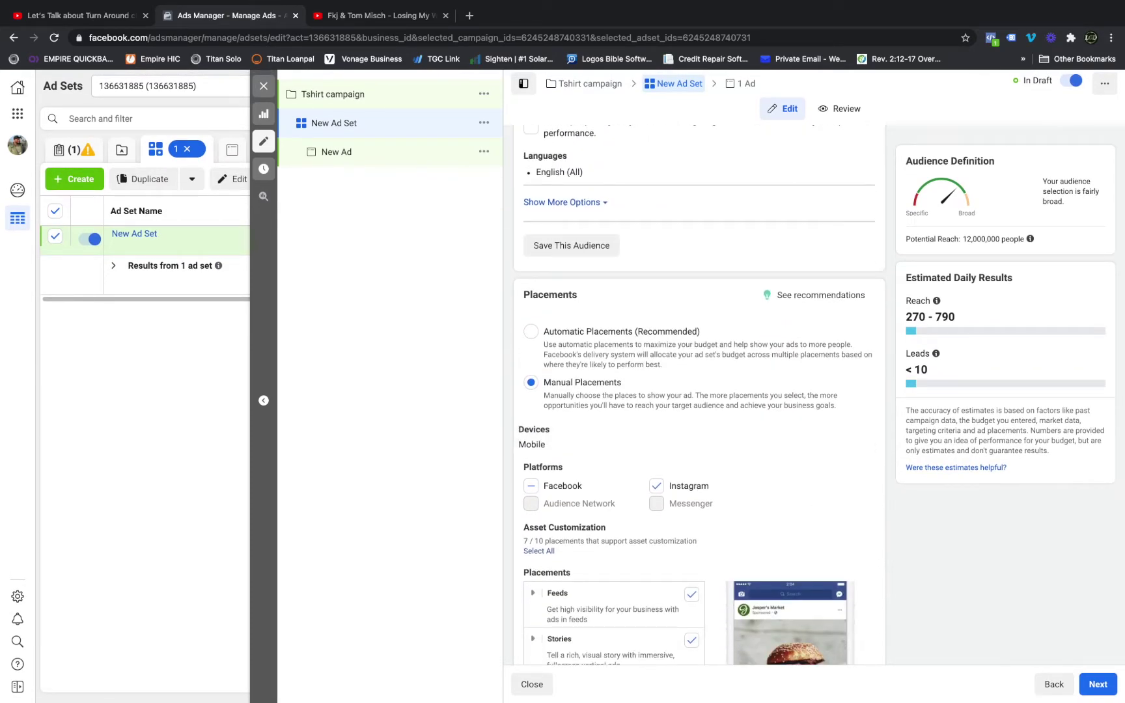
scroll(699, 390, down, 2)
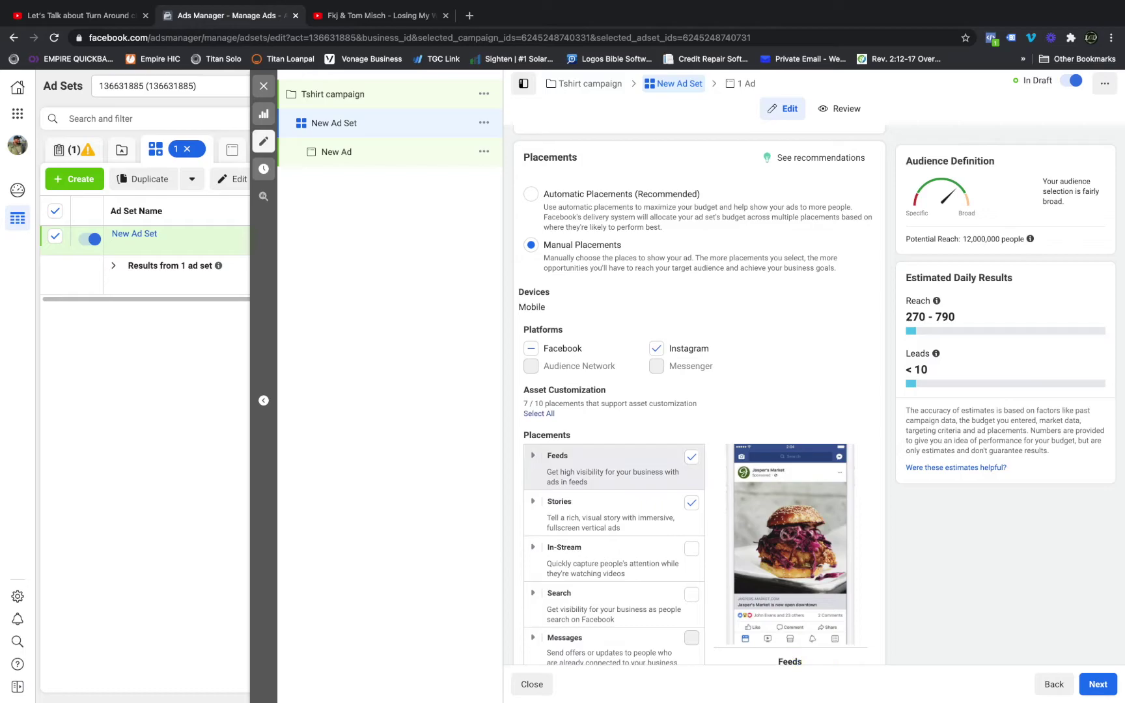
- Open the New Ad and view its FREE T-SHIRTS creative headlined '3 Lucky Winners Will Win This Free T-Shirt'
click(336, 151)
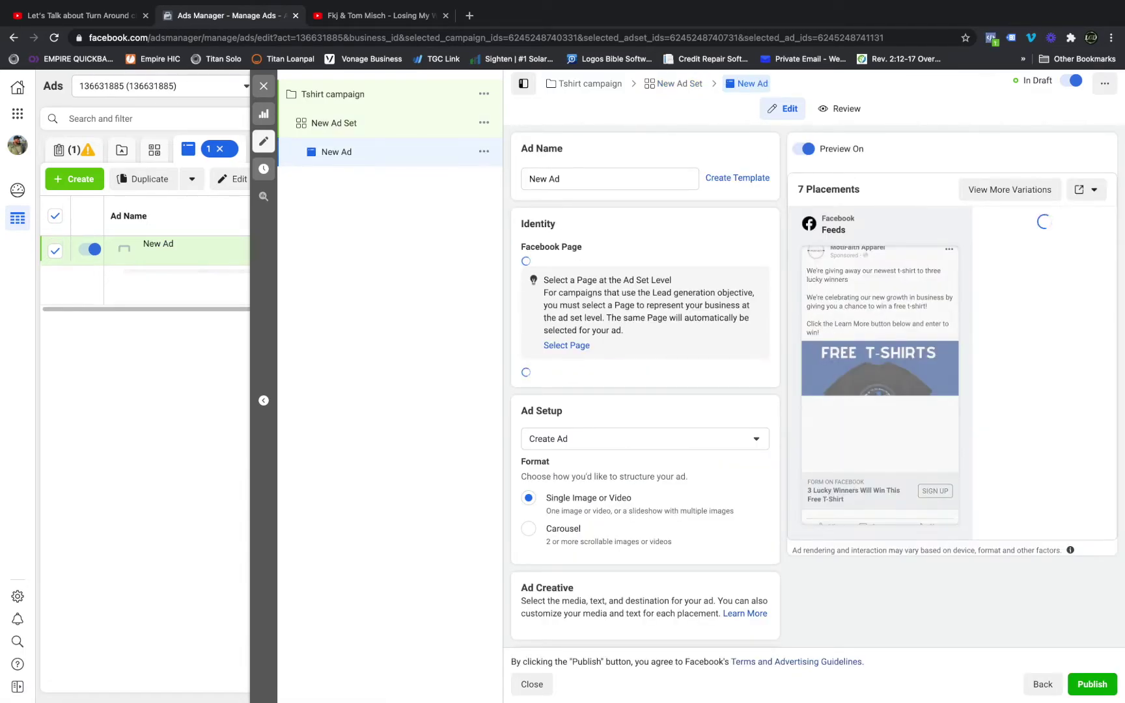
scroll(644, 391, down, 5)
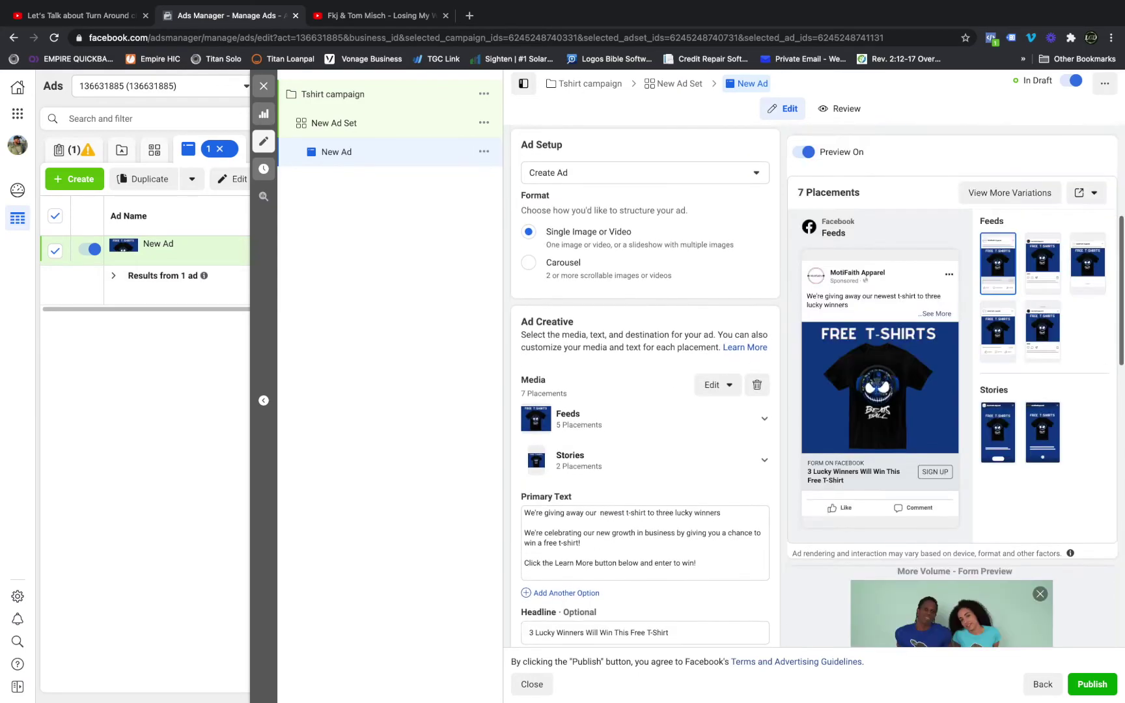
scroll(644, 391, down, 1)
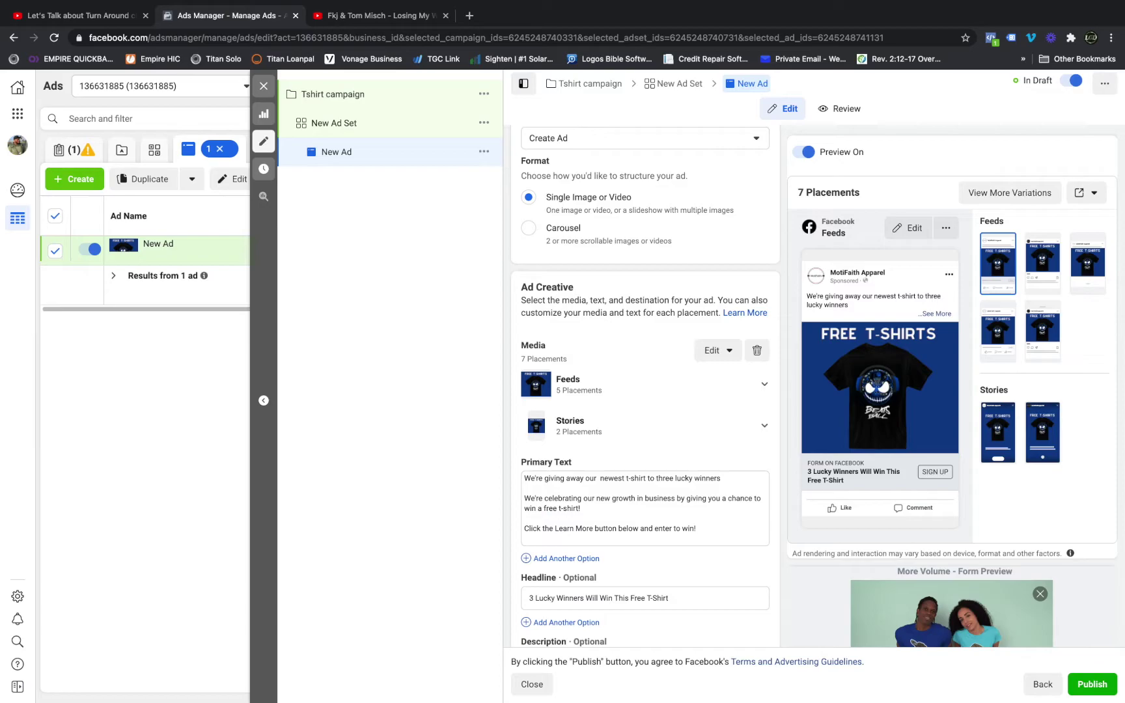
- Preview the ad as a Facebook Story, then as a News Feed post
click(997, 431)
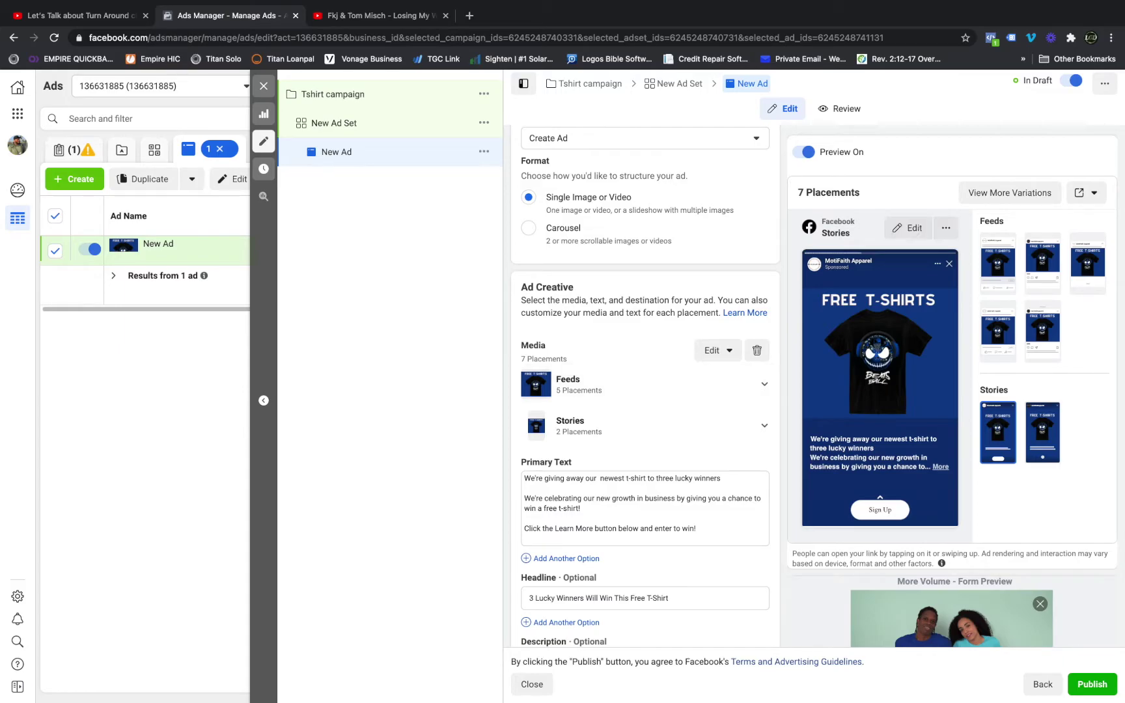
scroll(645, 391, down, 2)
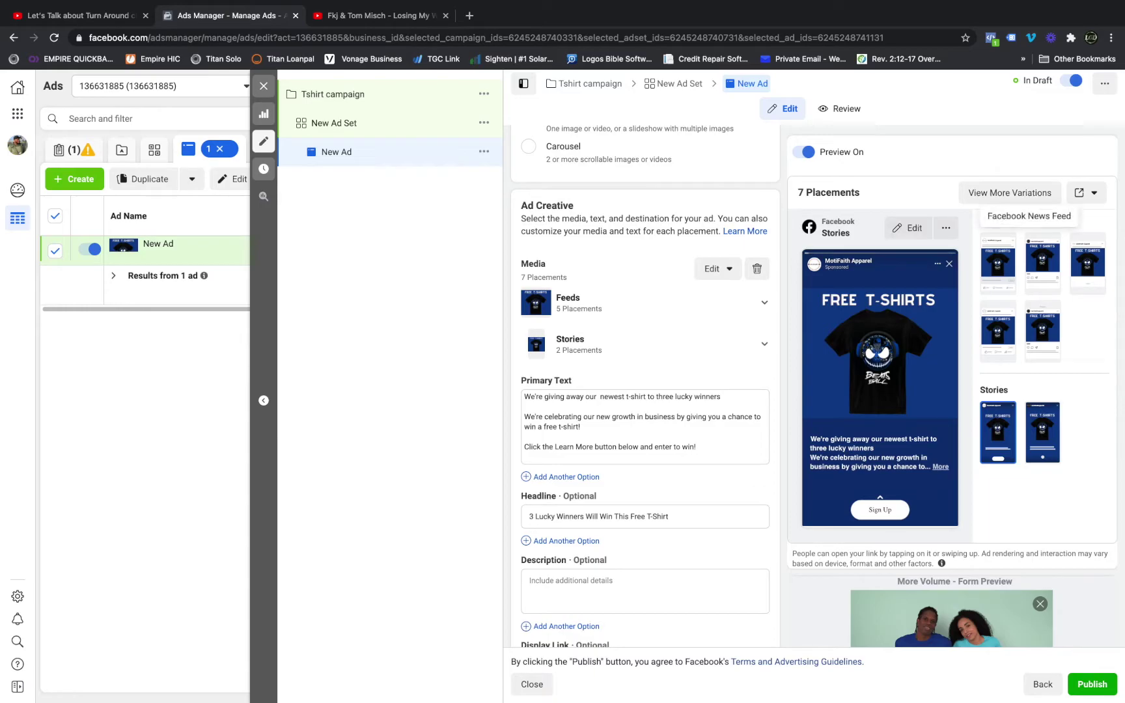
click(997, 263)
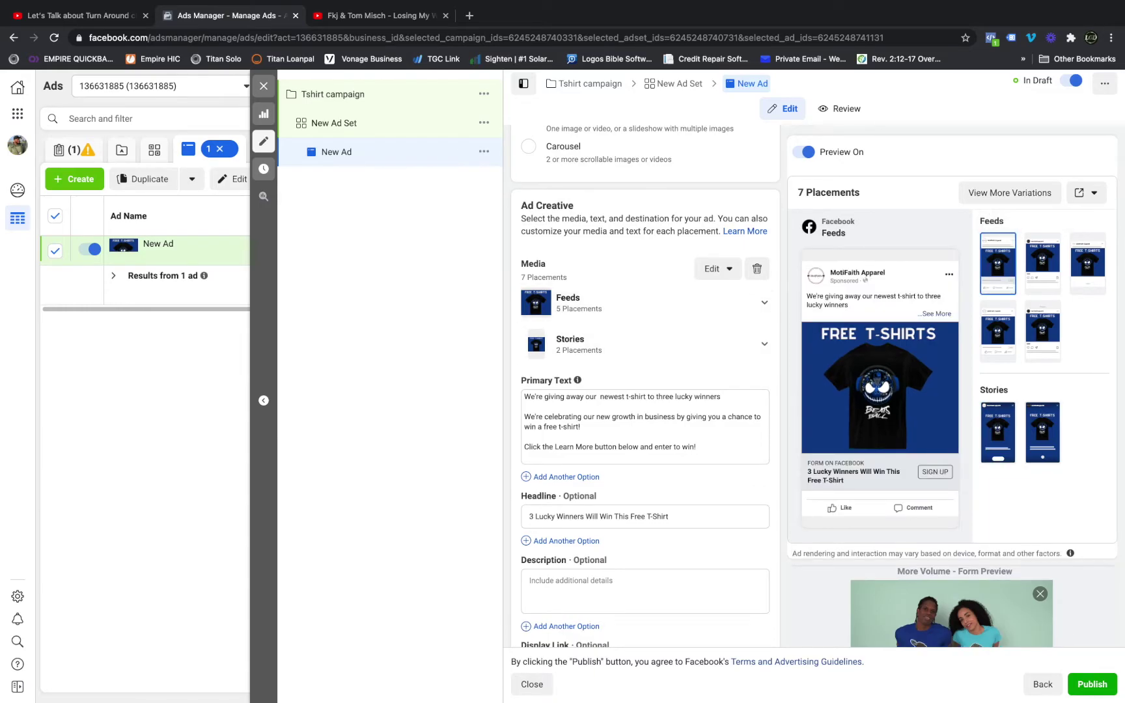
- Check the ad headline and open the draft 'tshirt' instant form, set to More Volume
scroll(645, 365, down, 2)
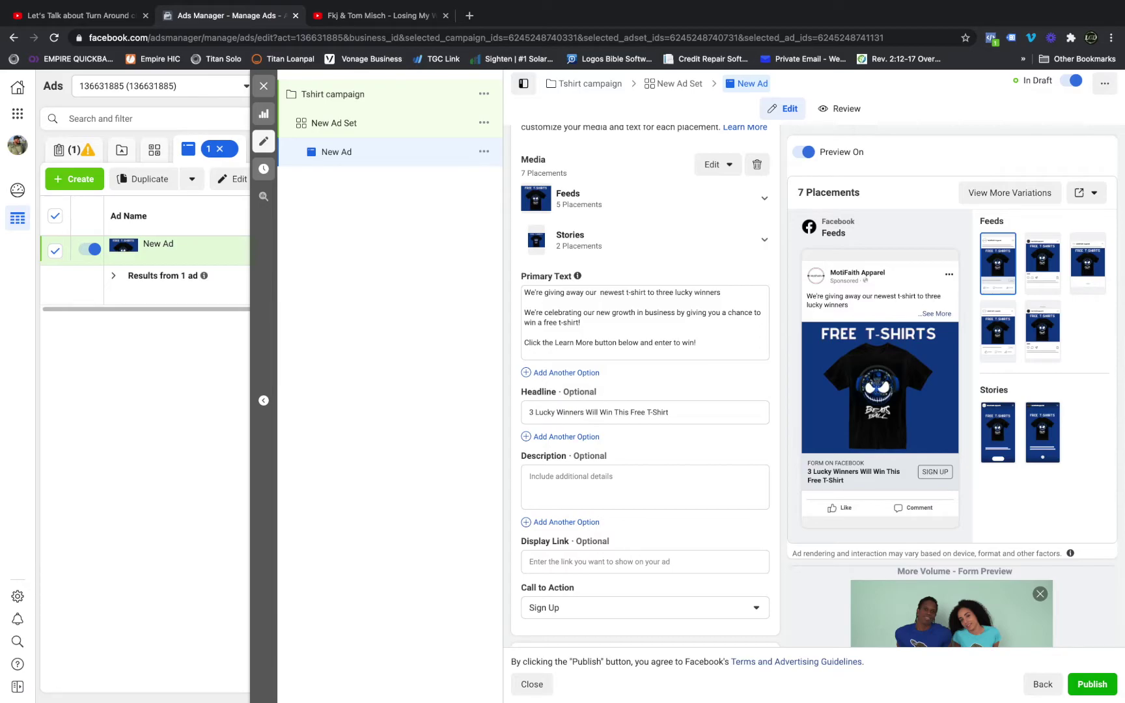
scroll(645, 391, down, 1)
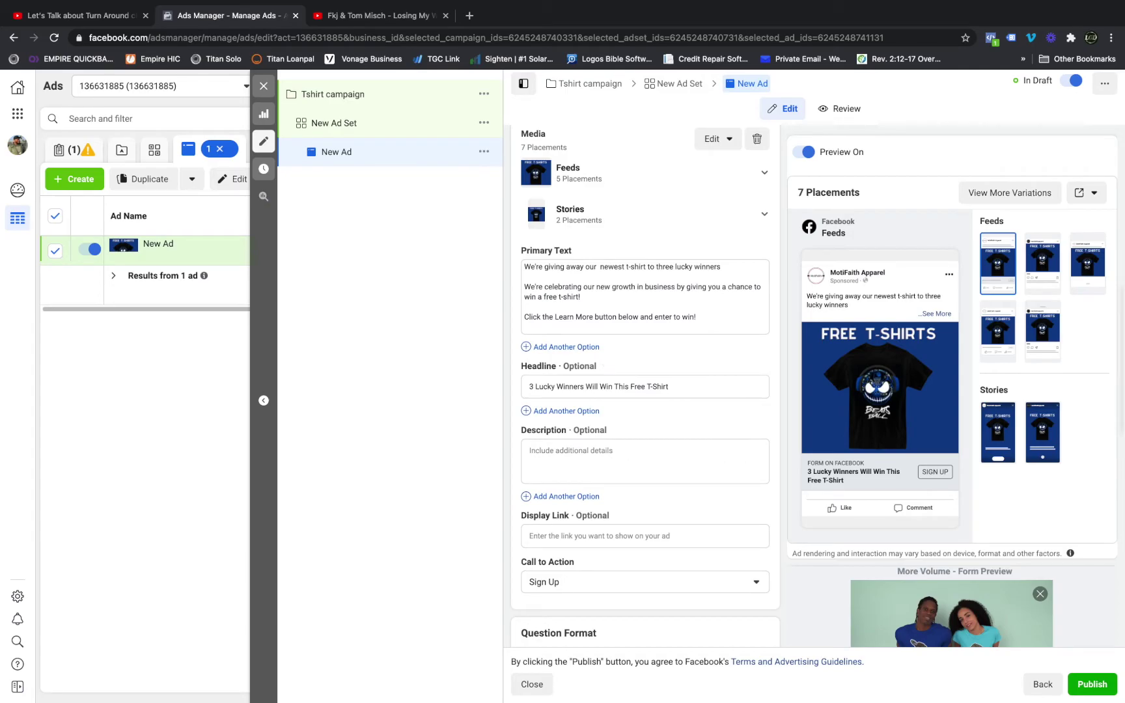
scroll(645, 390, down, 3)
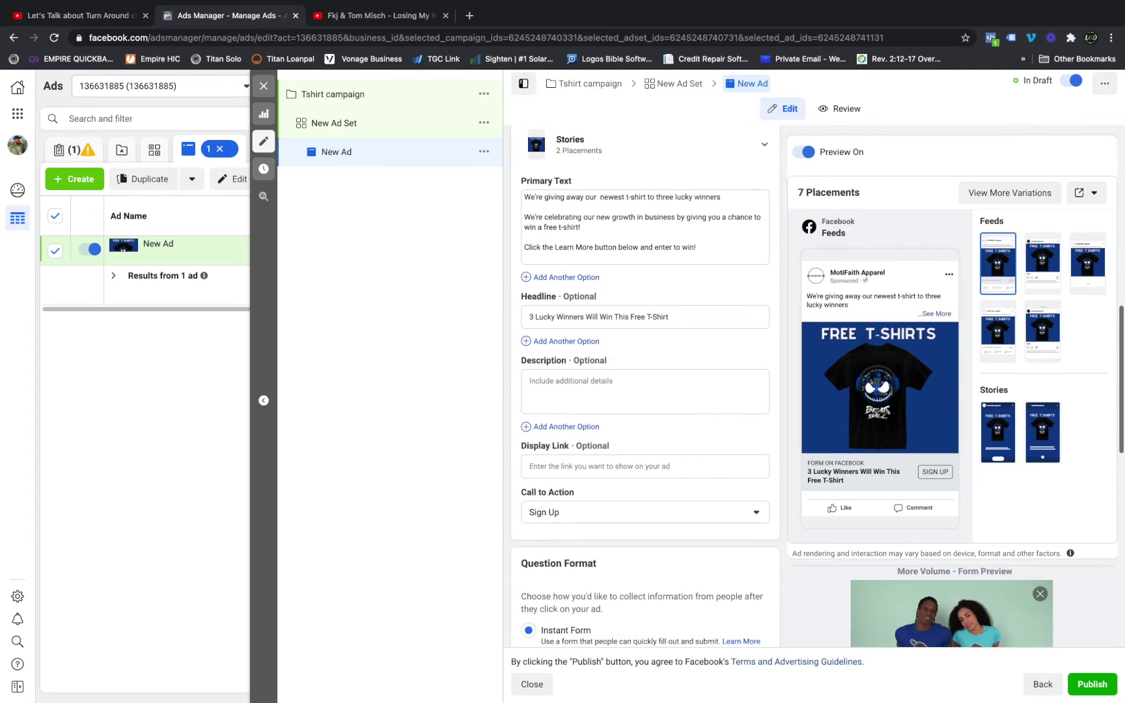
scroll(645, 391, down, 2)
scroll(645, 391, down, 3)
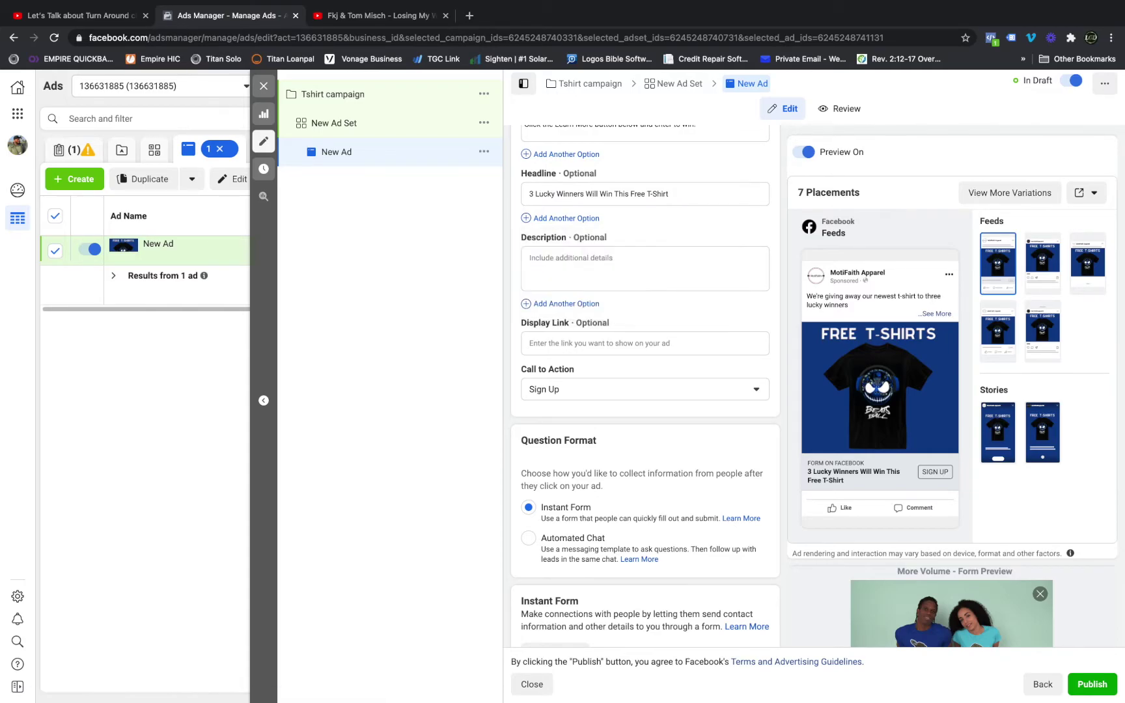
triple_click(599, 194)
scroll(645, 391, down, 8)
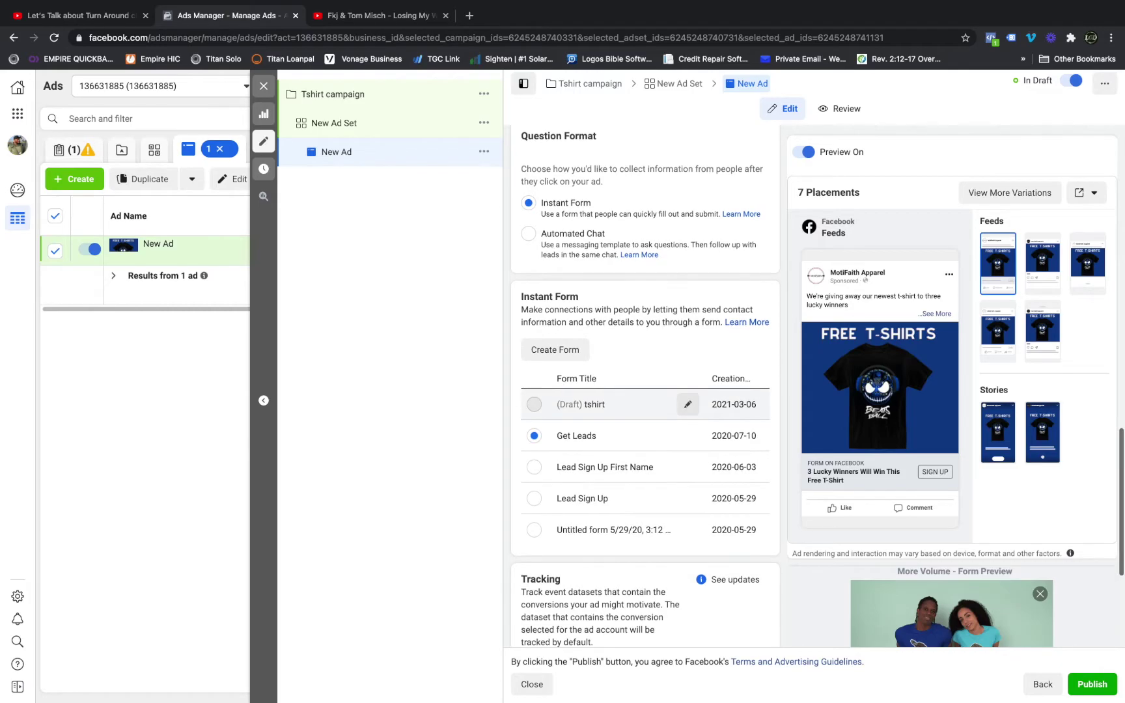
scroll(644, 391, up, 4)
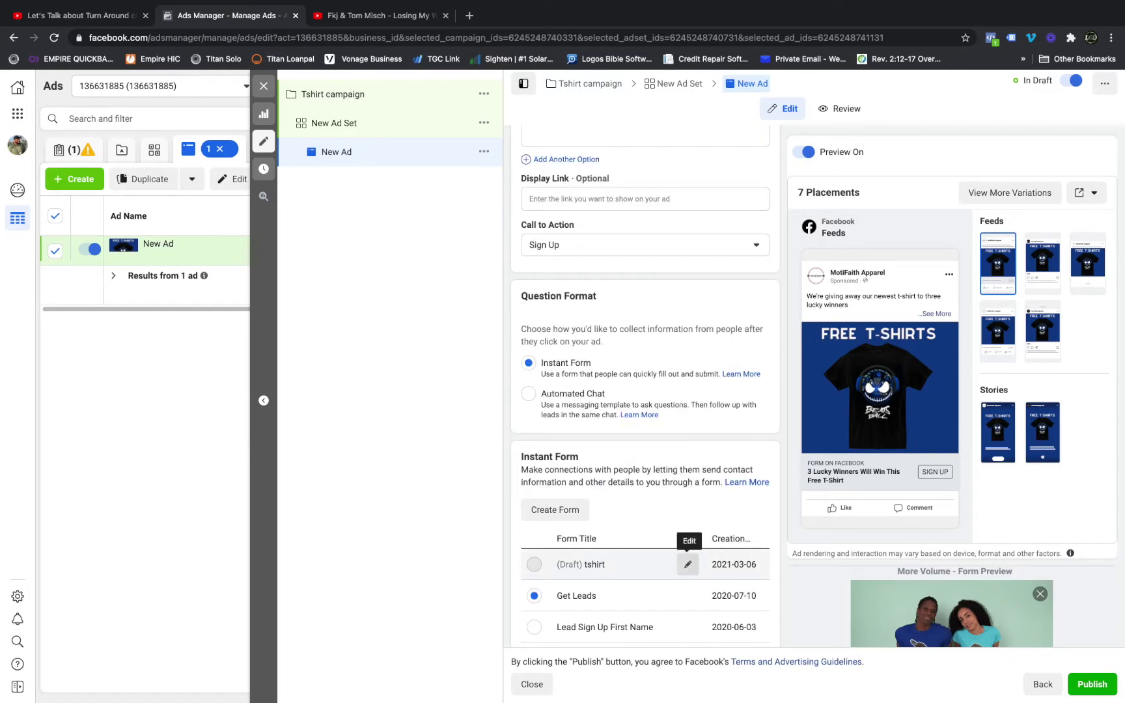
click(687, 564)
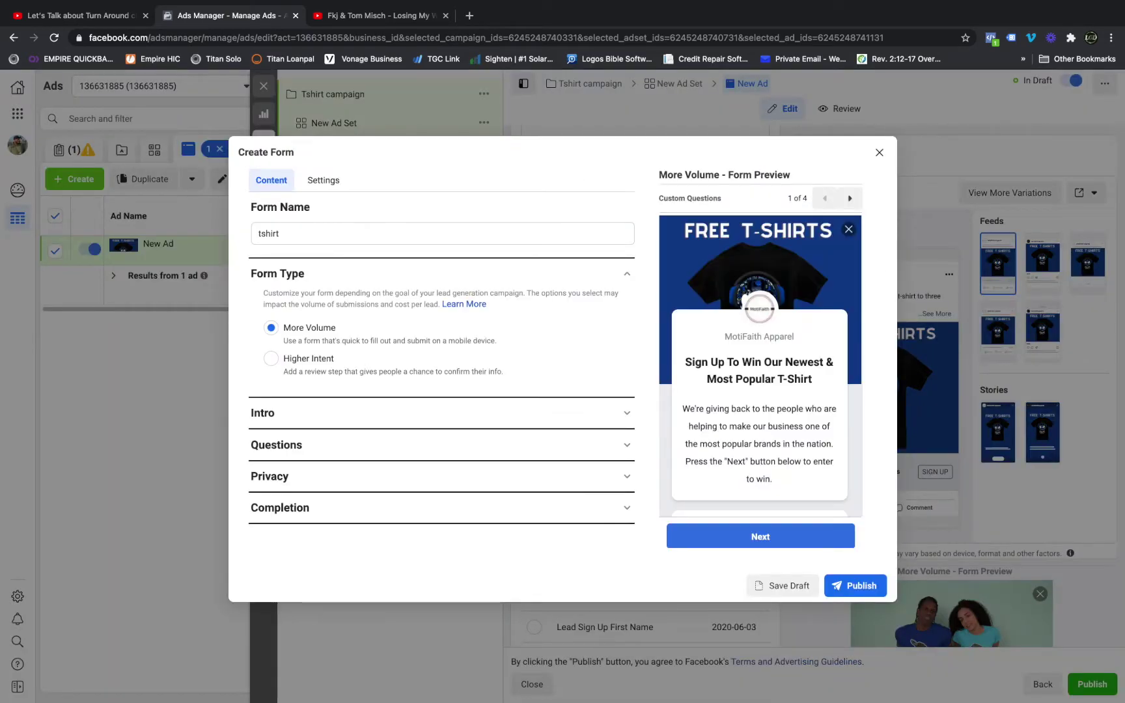
- Check the tshirt form's language settings, then review its intro and size question
click(323, 179)
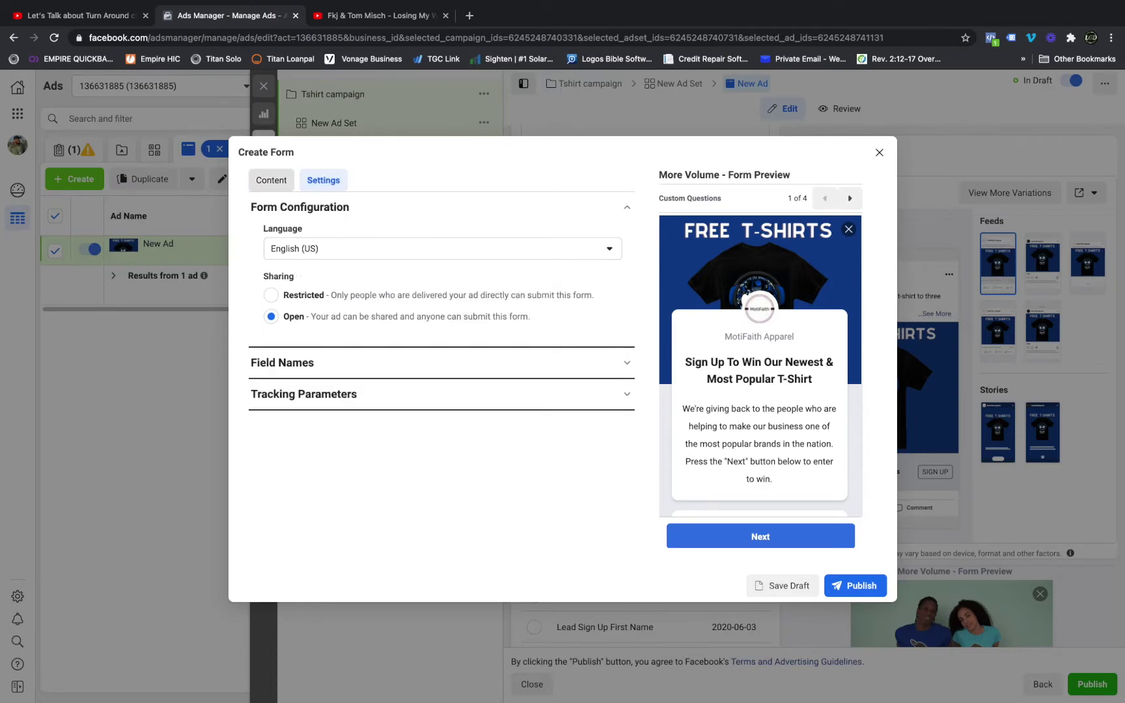
click(271, 180)
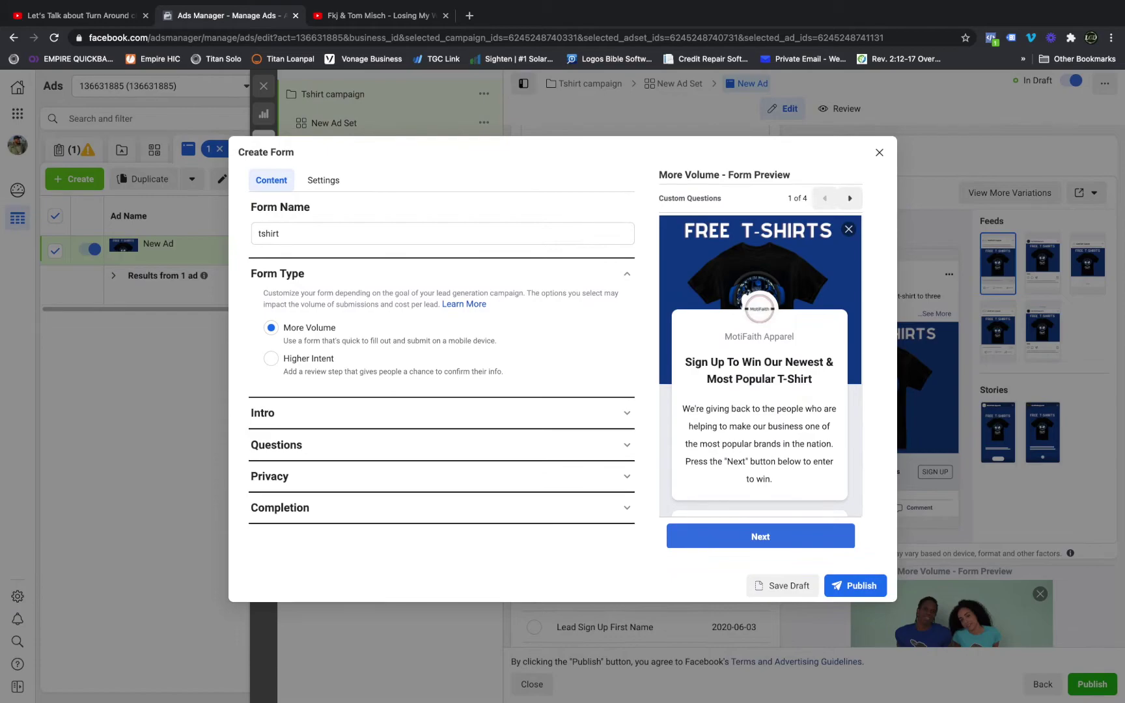
click(262, 413)
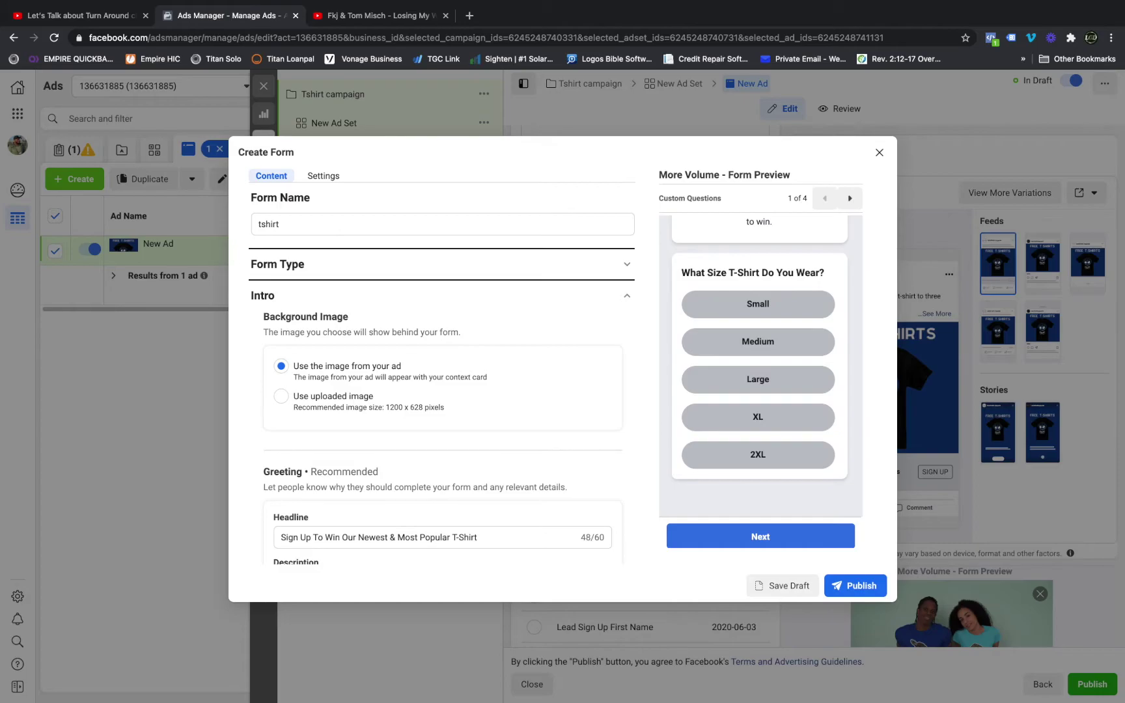
scroll(441, 391, down, 4)
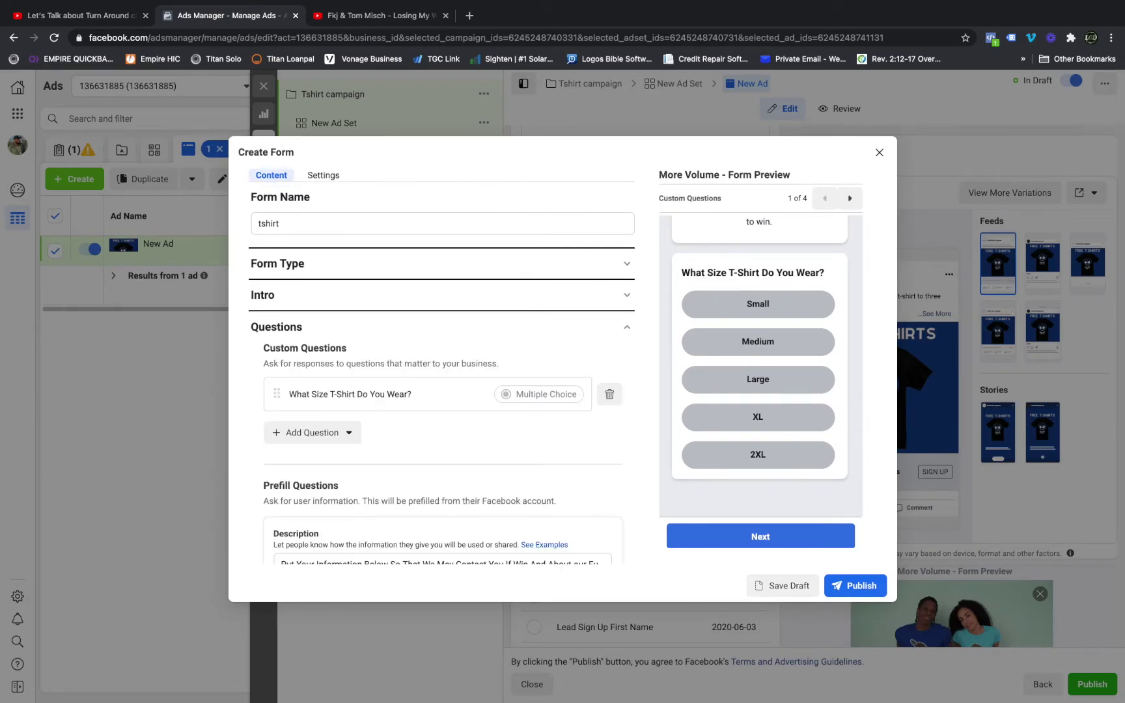
scroll(442, 375, down, 6)
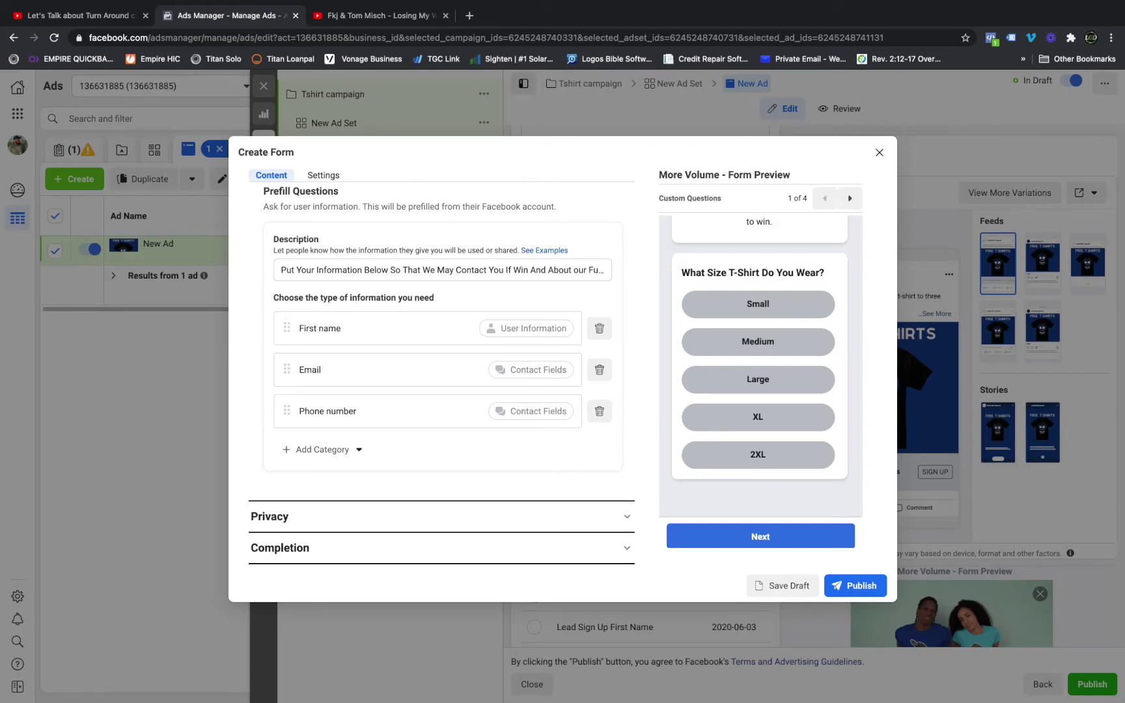
- Look up the theisibrand.com privacy policy link from the form's Privacy section
click(270, 516)
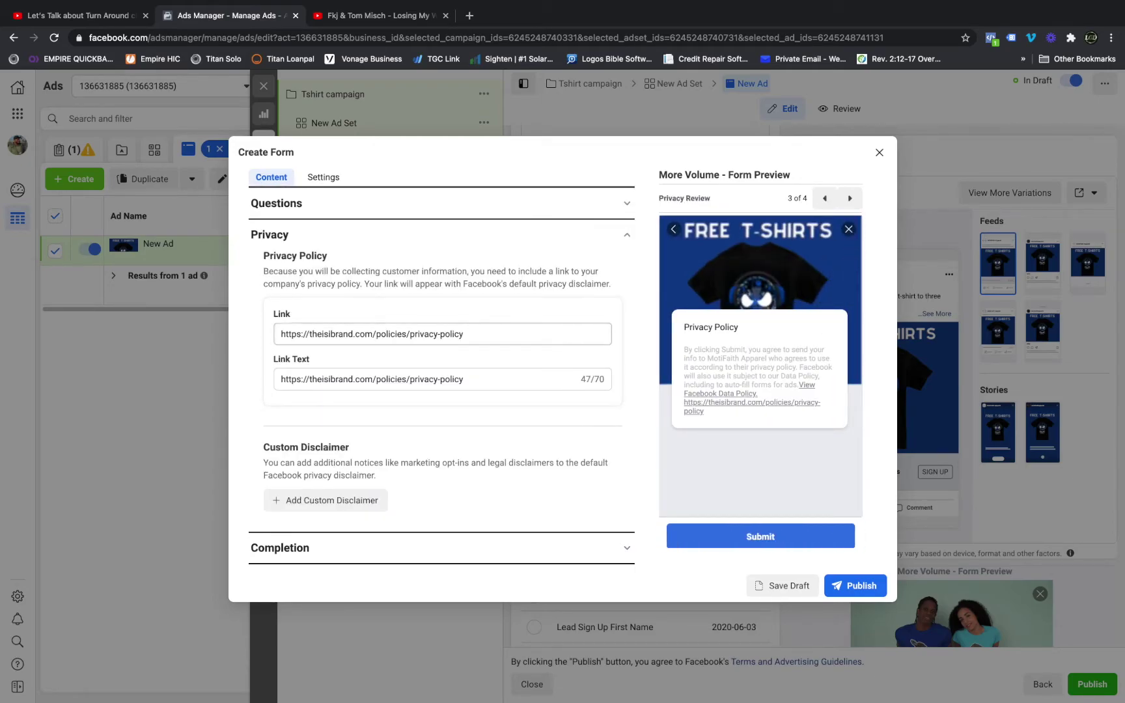
triple_click(360, 379)
right_click(360, 379)
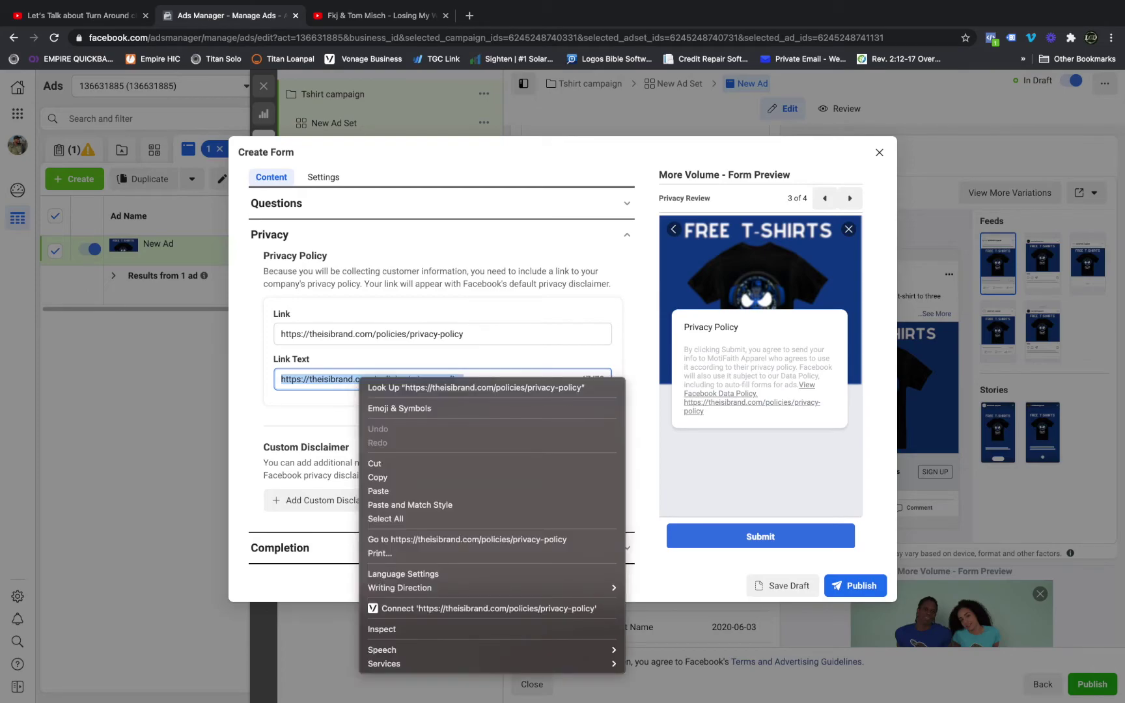
click(404, 388)
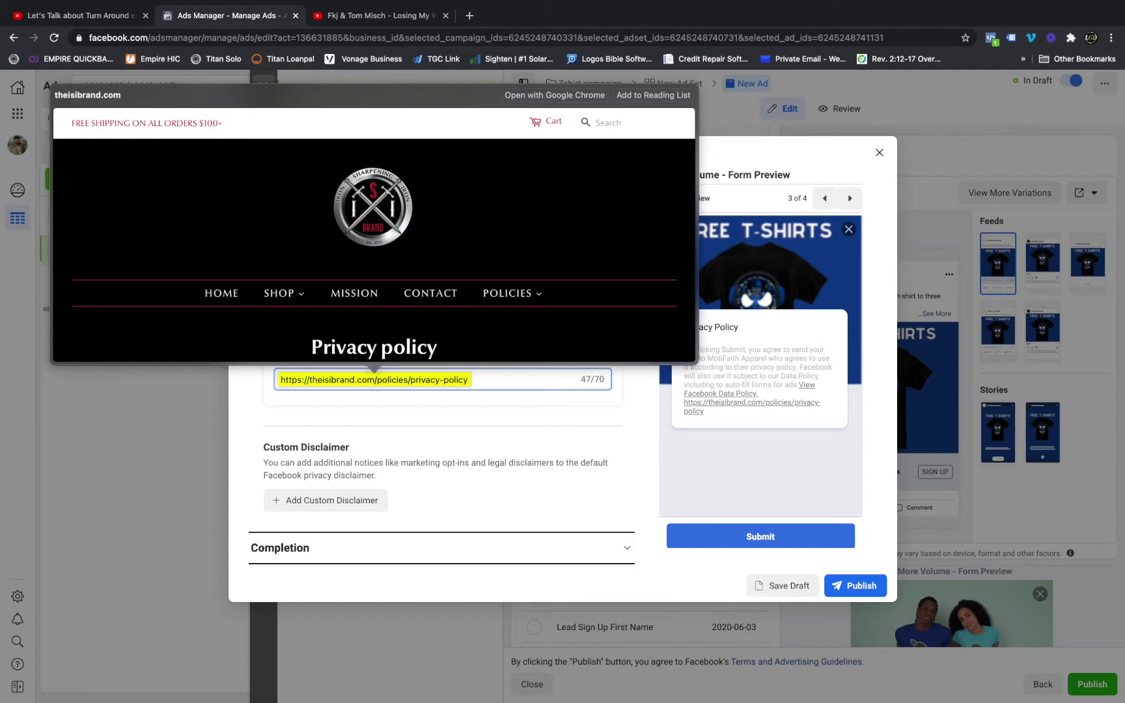
- Open the store in a new tab and browse the Beats & Ball tee's red, black-grey and blue designs
click(561, 169)
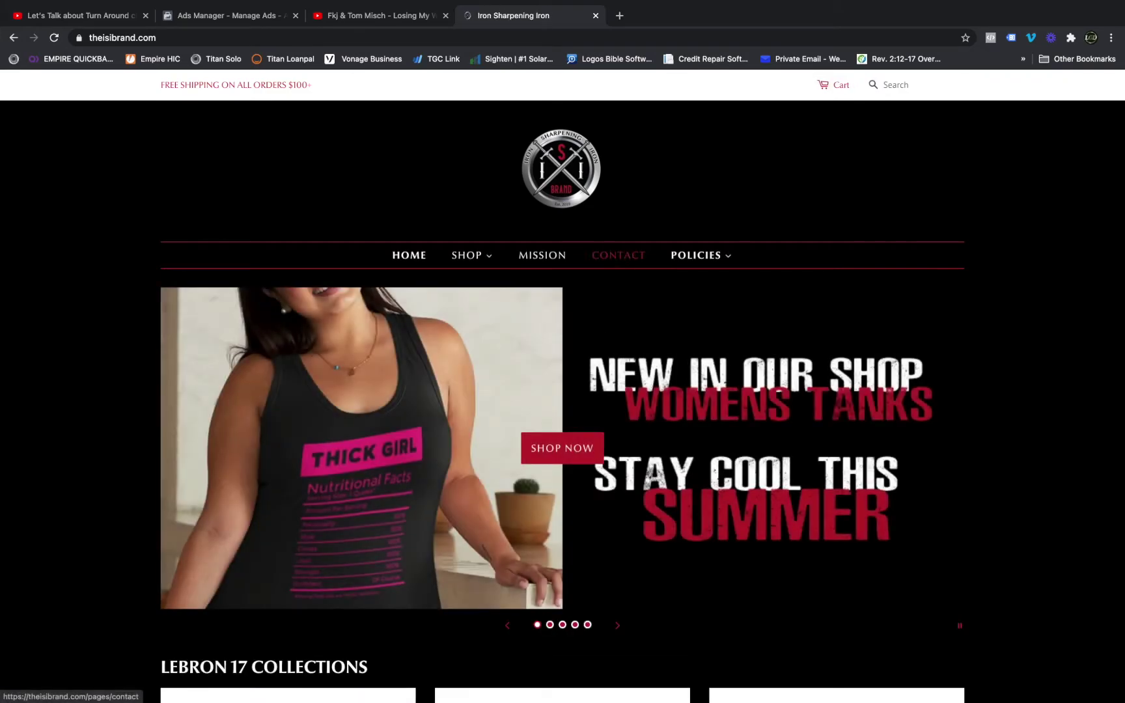
mouse_move(467, 255)
click(473, 279)
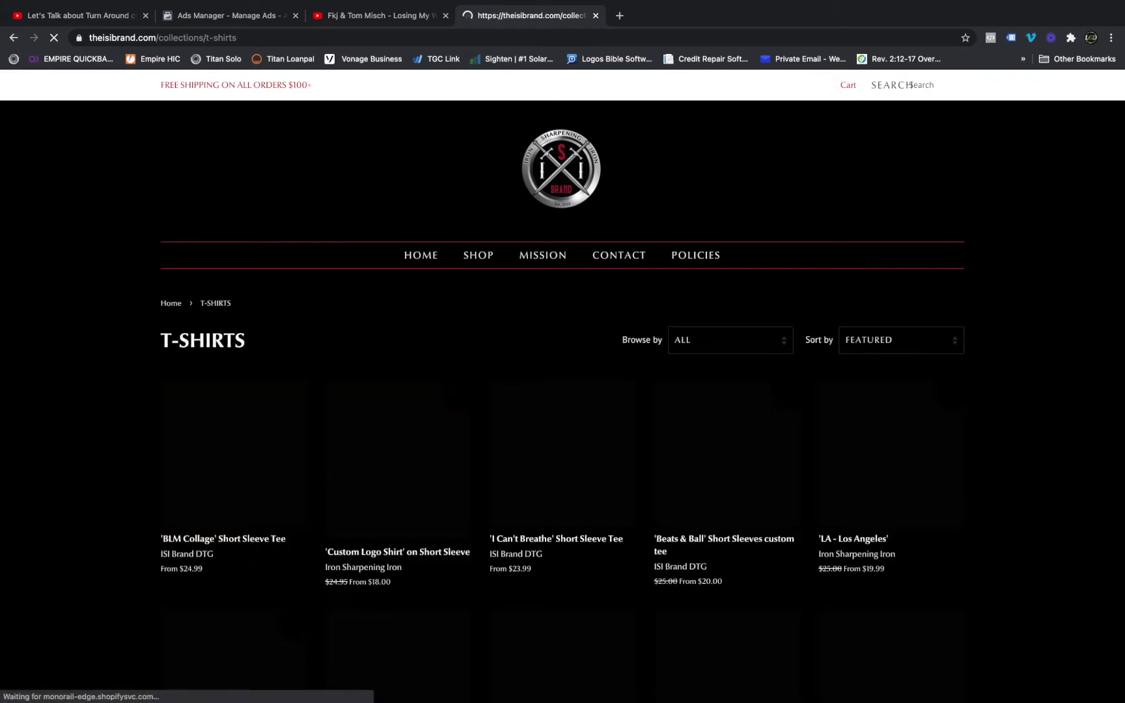
scroll(727, 351, down, 2)
click(726, 352)
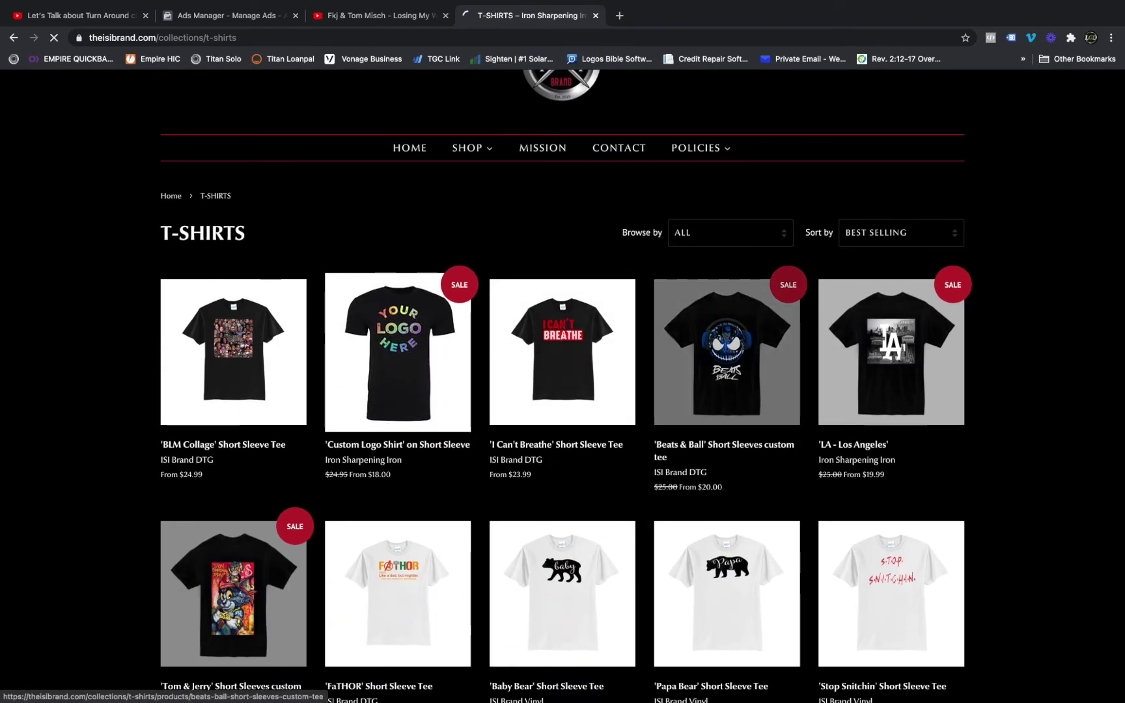
scroll(726, 352, down, 4)
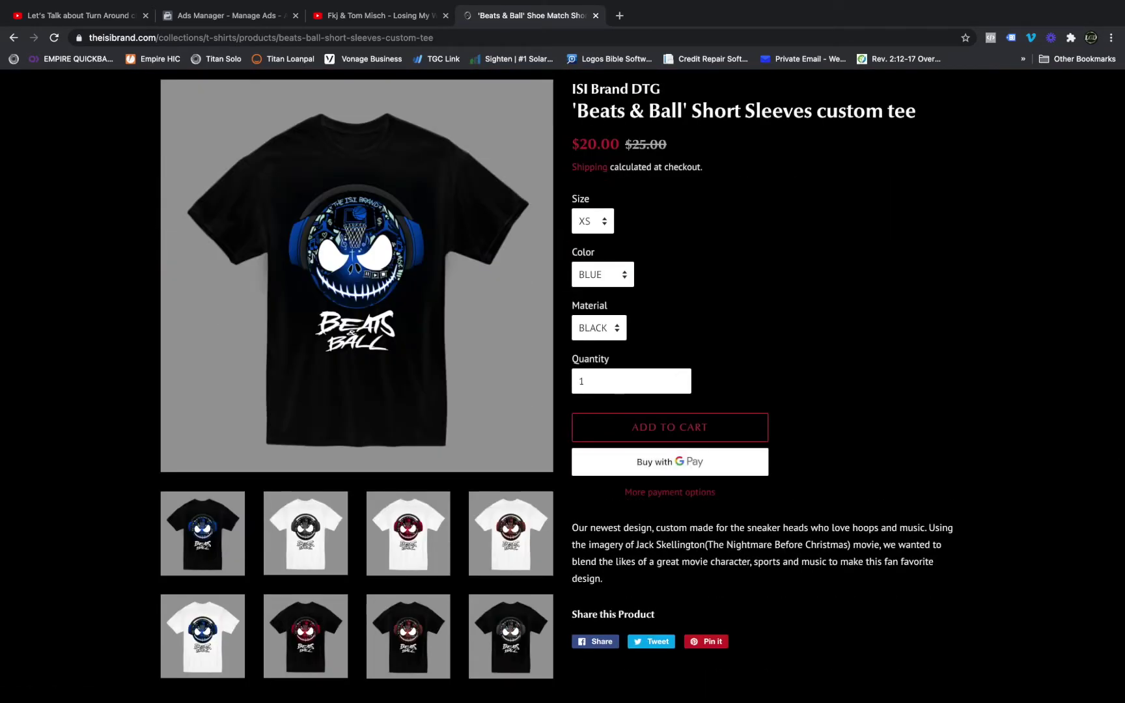
click(408, 533)
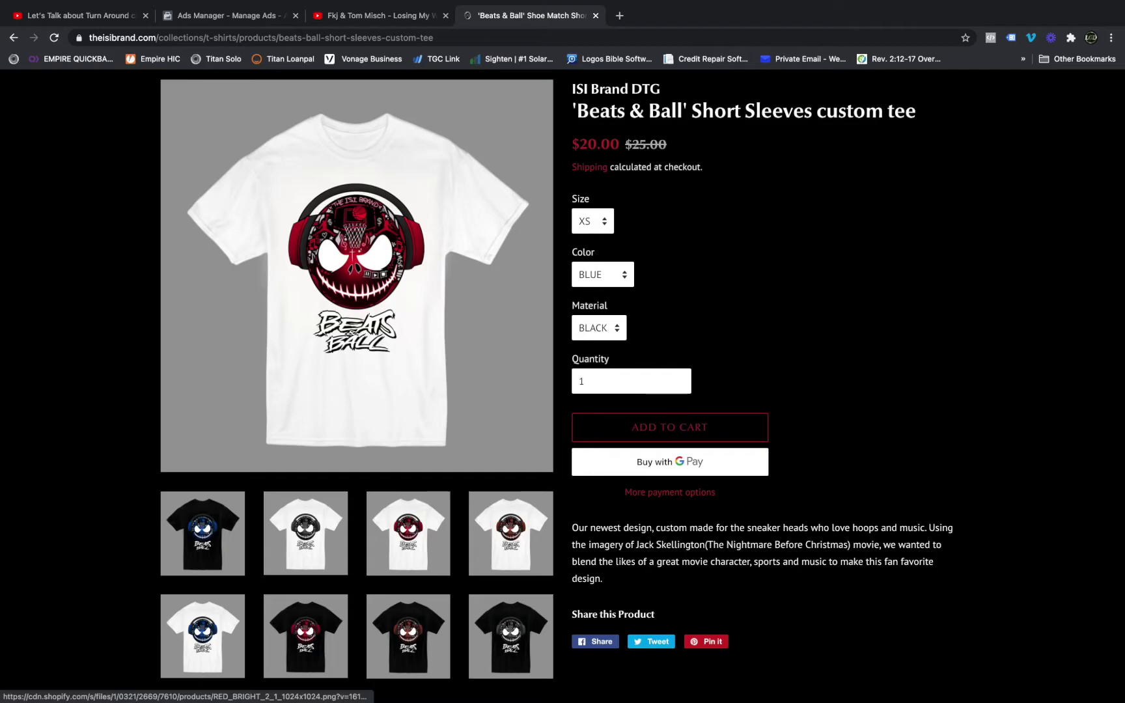
click(306, 533)
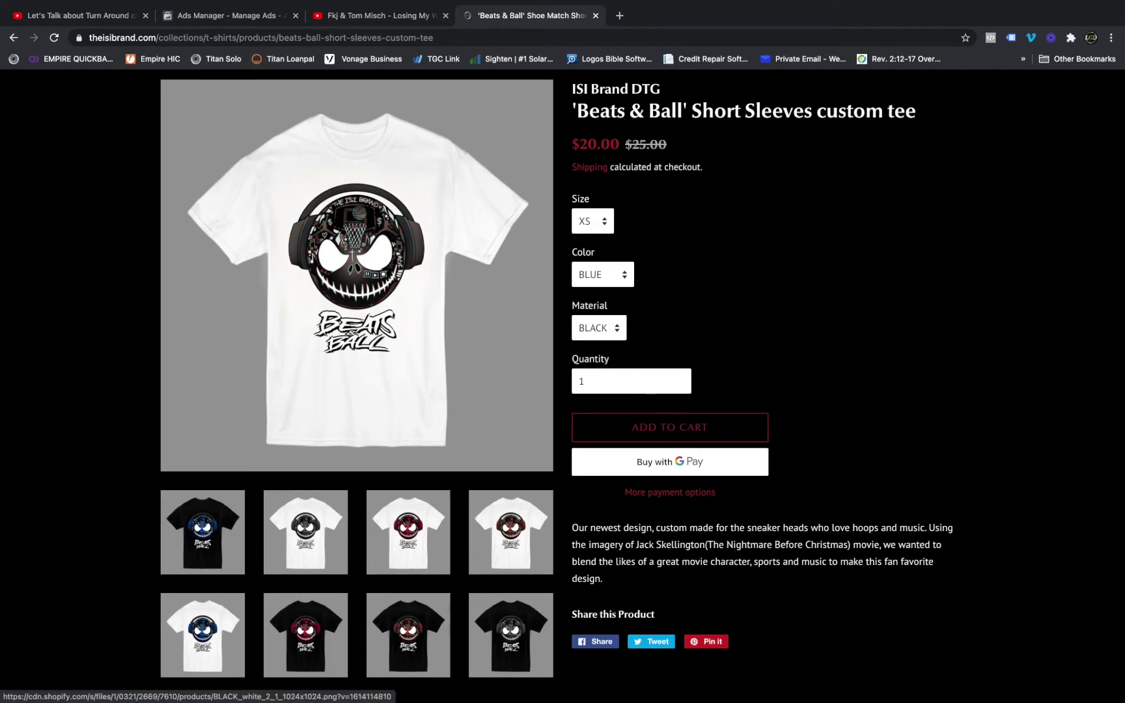
click(202, 635)
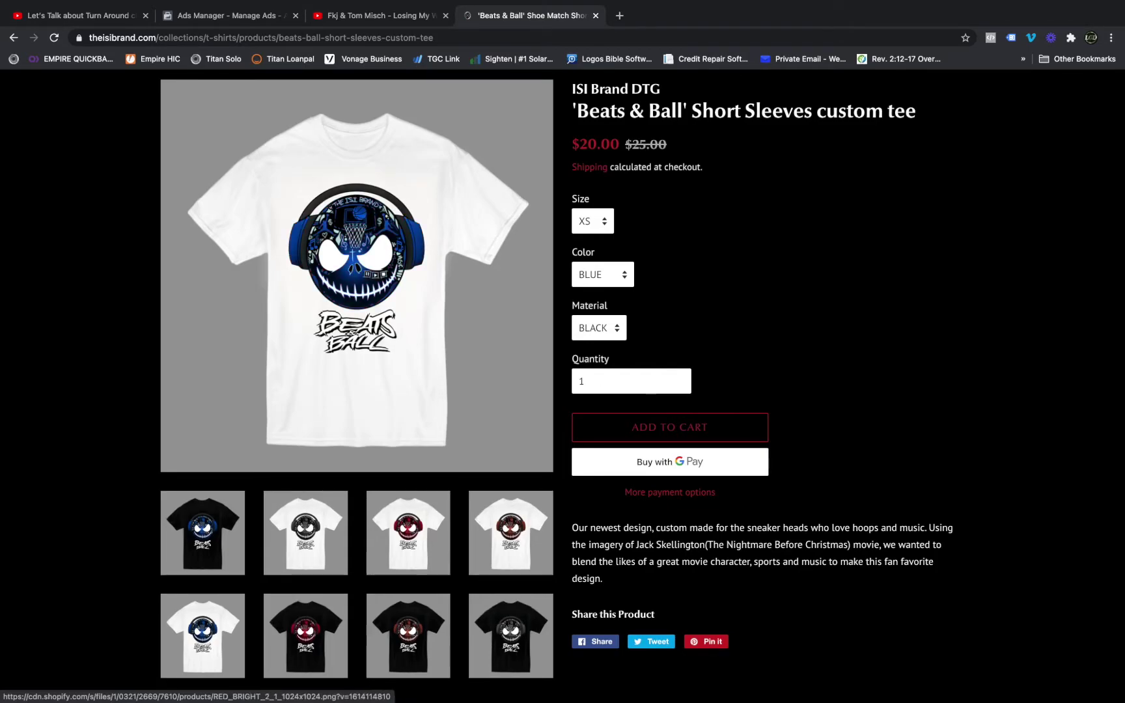
click(408, 534)
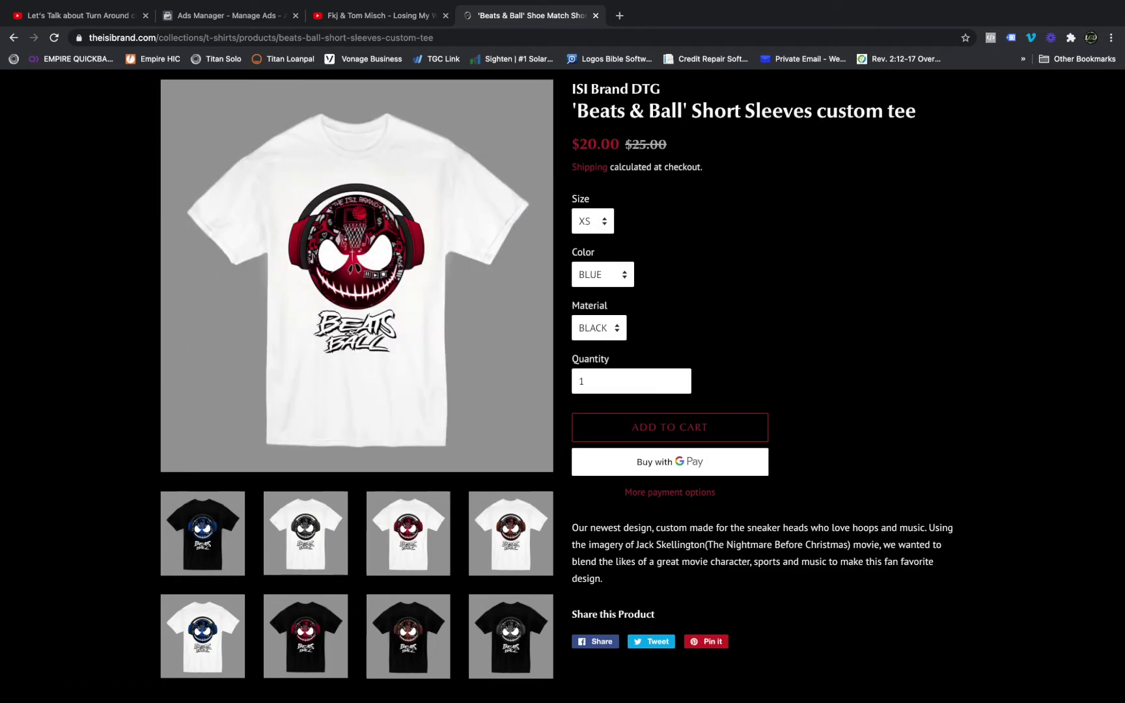
- Open the 'Tom & Jerry' Short Sleeves tee from T-SHIRTS, then return to the form's privacy settings
click(13, 37)
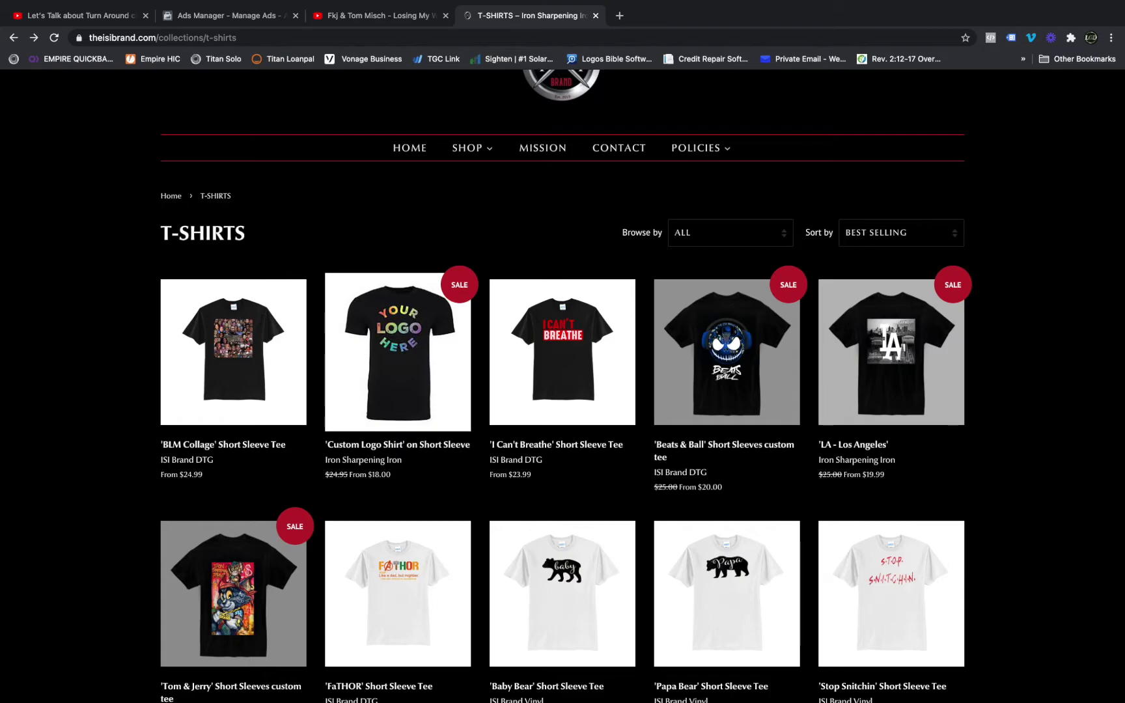
scroll(398, 274, down, 2)
click(233, 512)
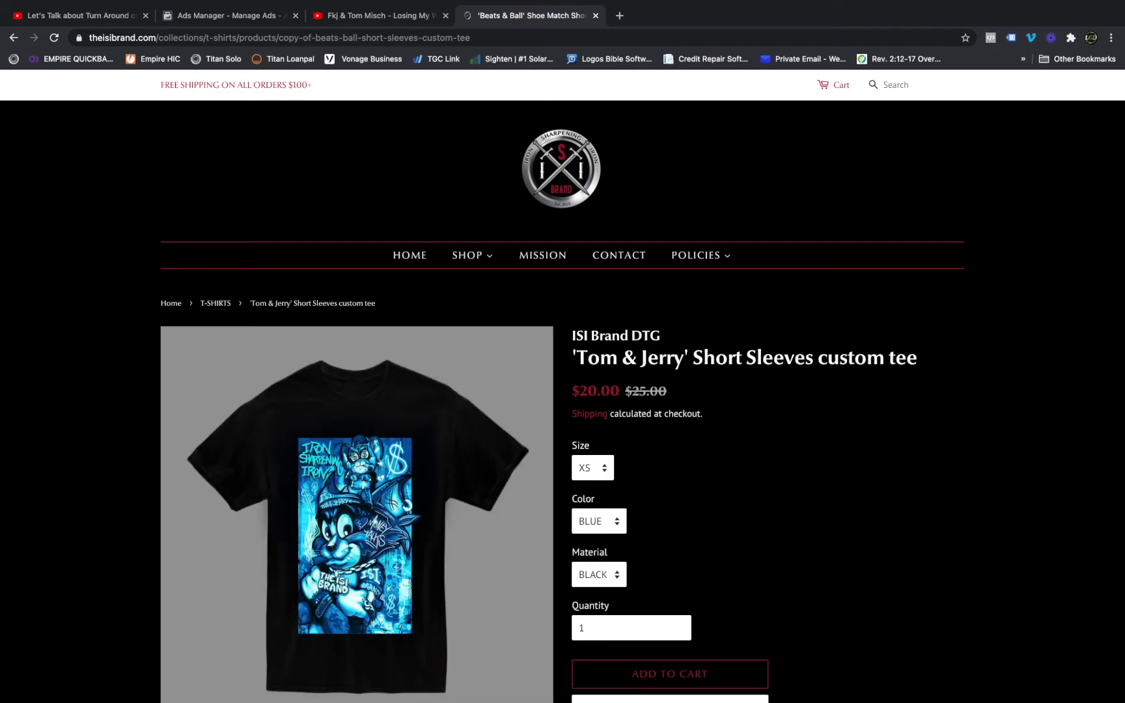
scroll(357, 364, down, 4)
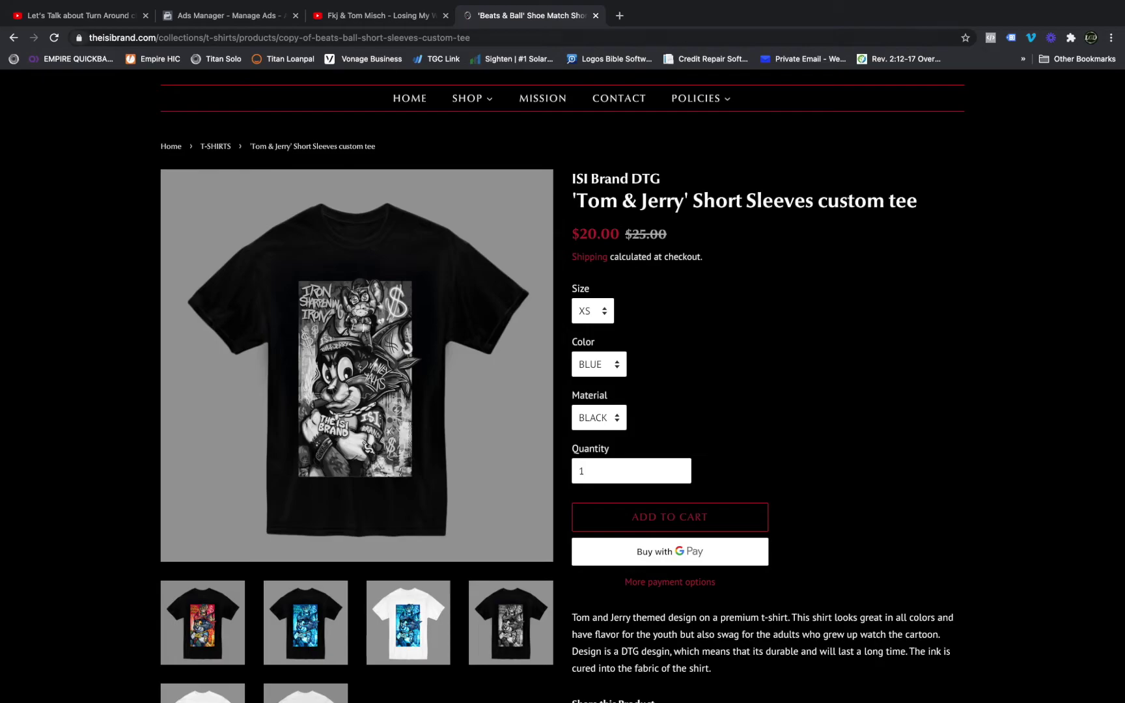
key(super+2)
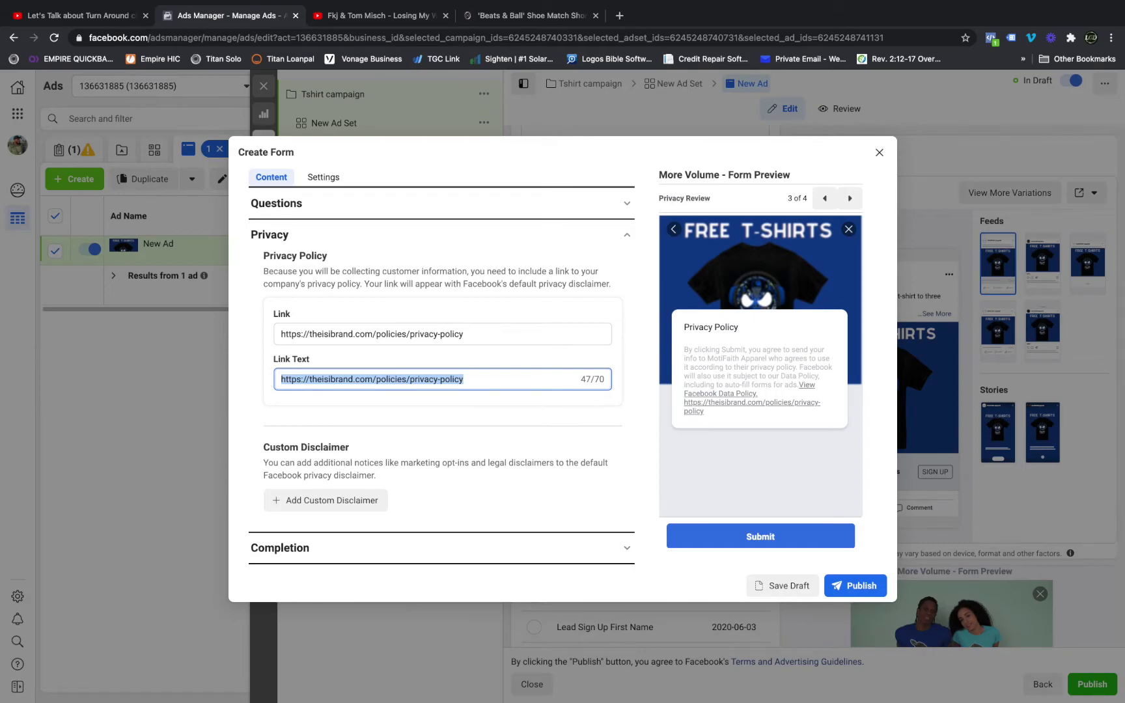
- Review the 'You Did It!' completion page and its April 4th description, then close the tshirt form
click(280, 548)
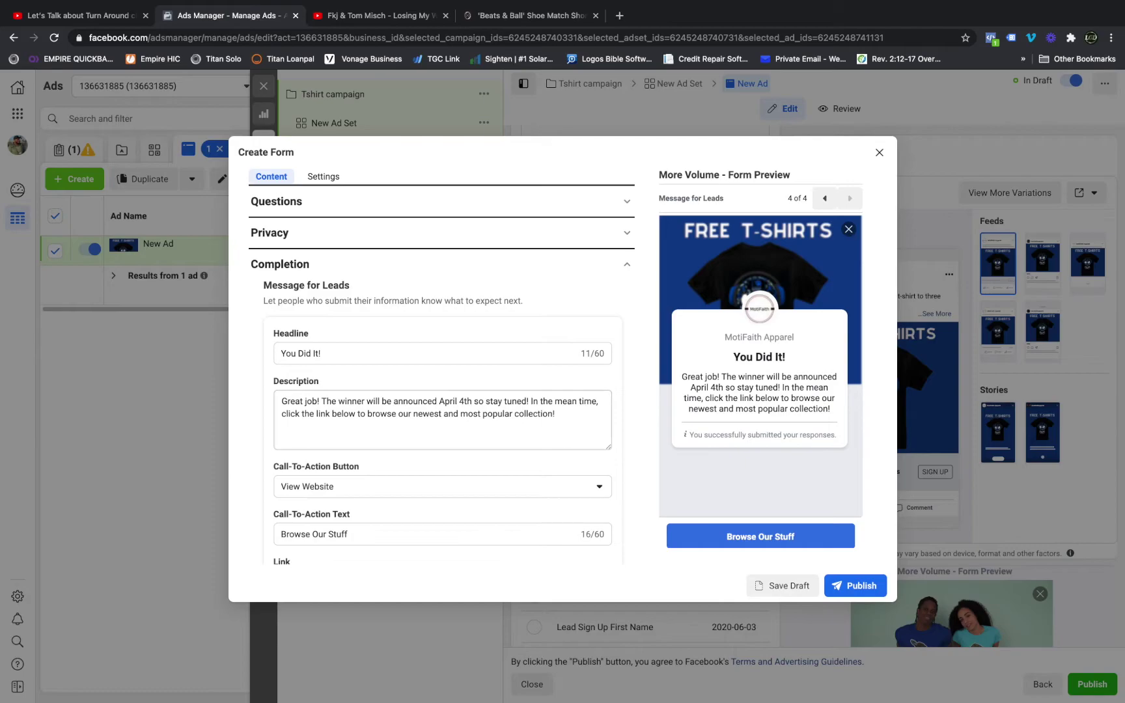
scroll(443, 374, down, 2)
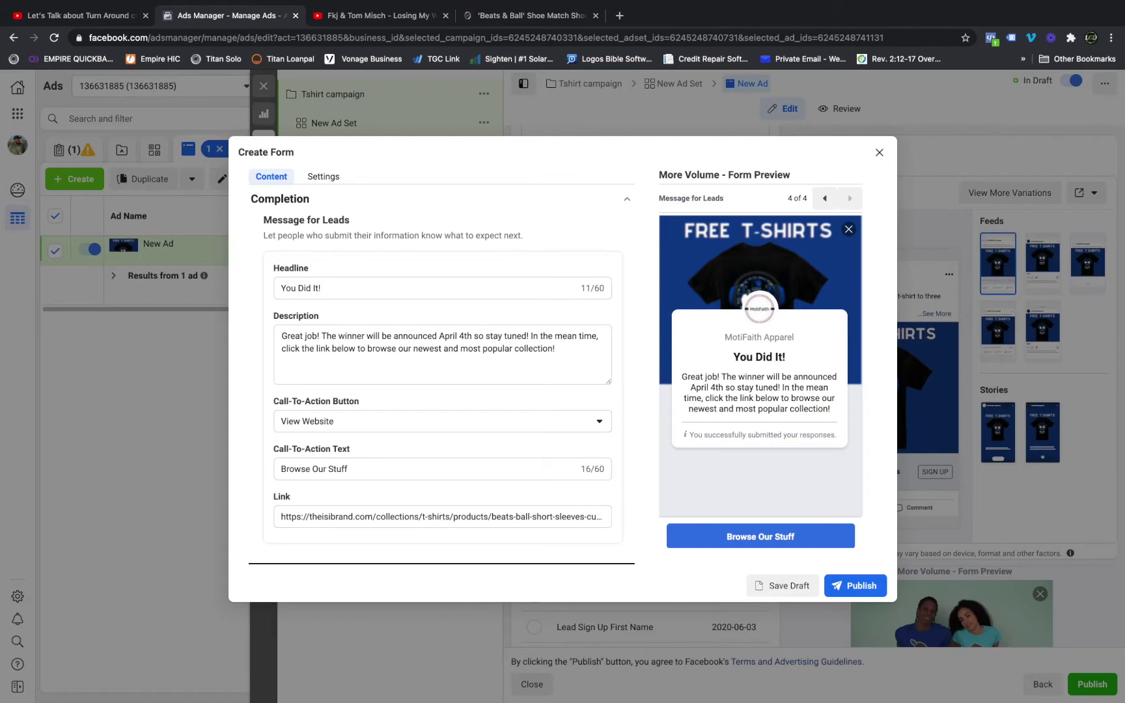
drag(696, 387, 724, 387)
triple_click(725, 387)
double_click(716, 387)
click(879, 153)
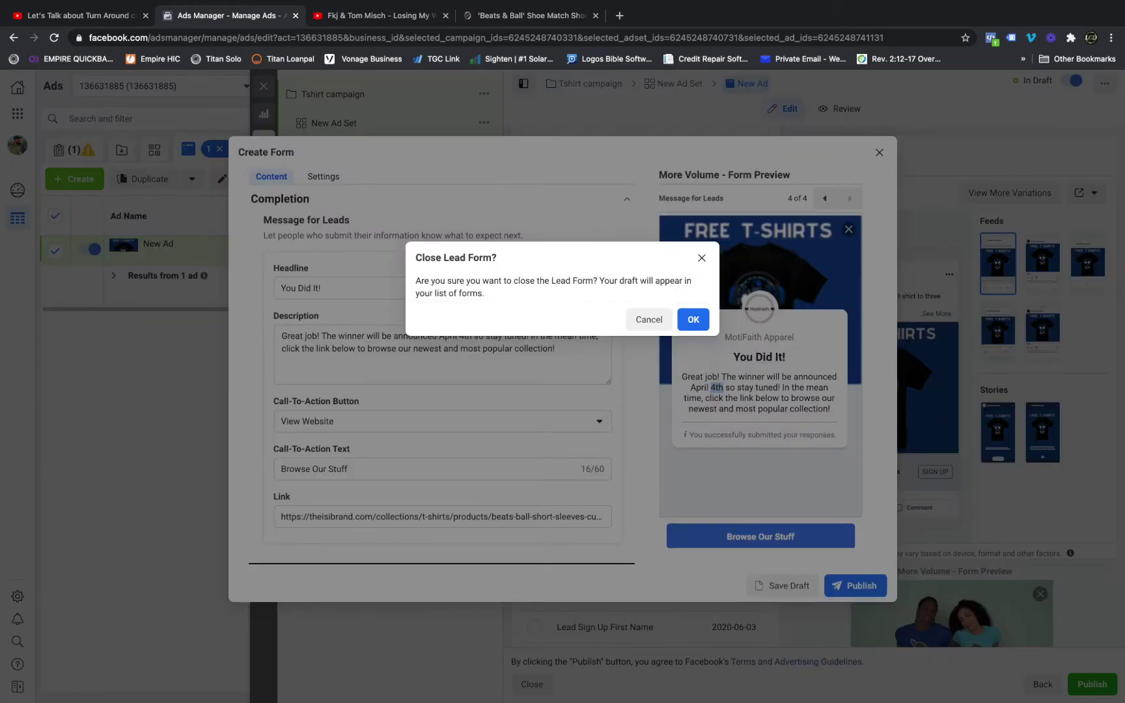
click(694, 319)
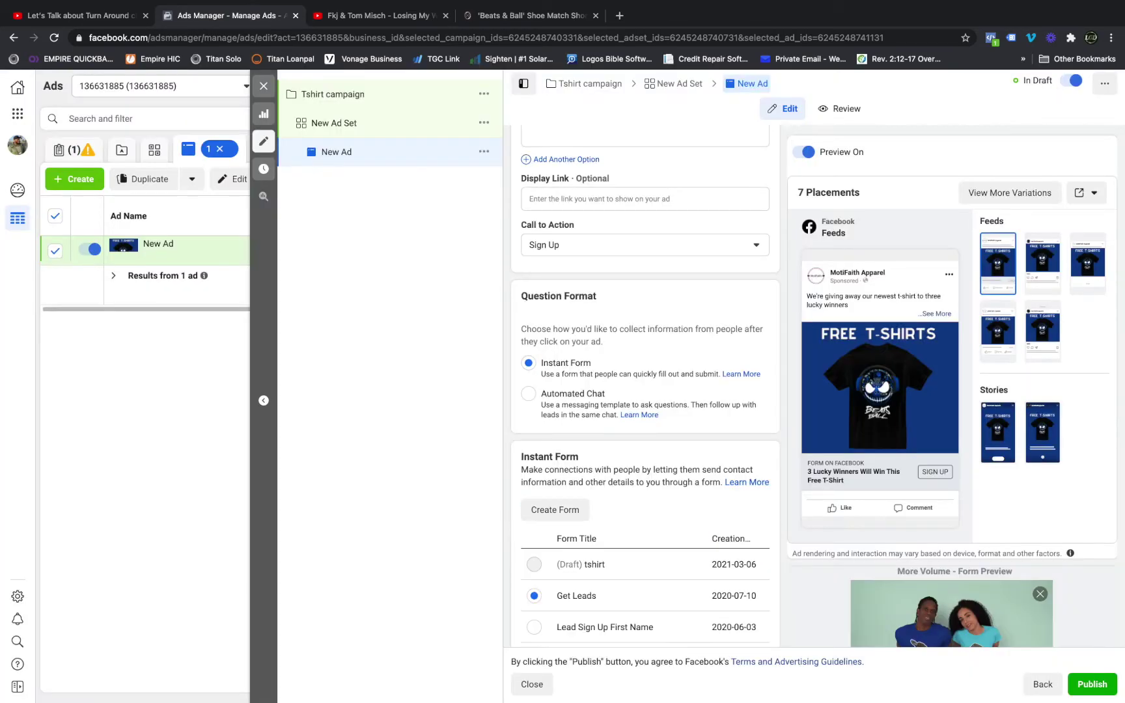
scroll(644, 384, up, 5)
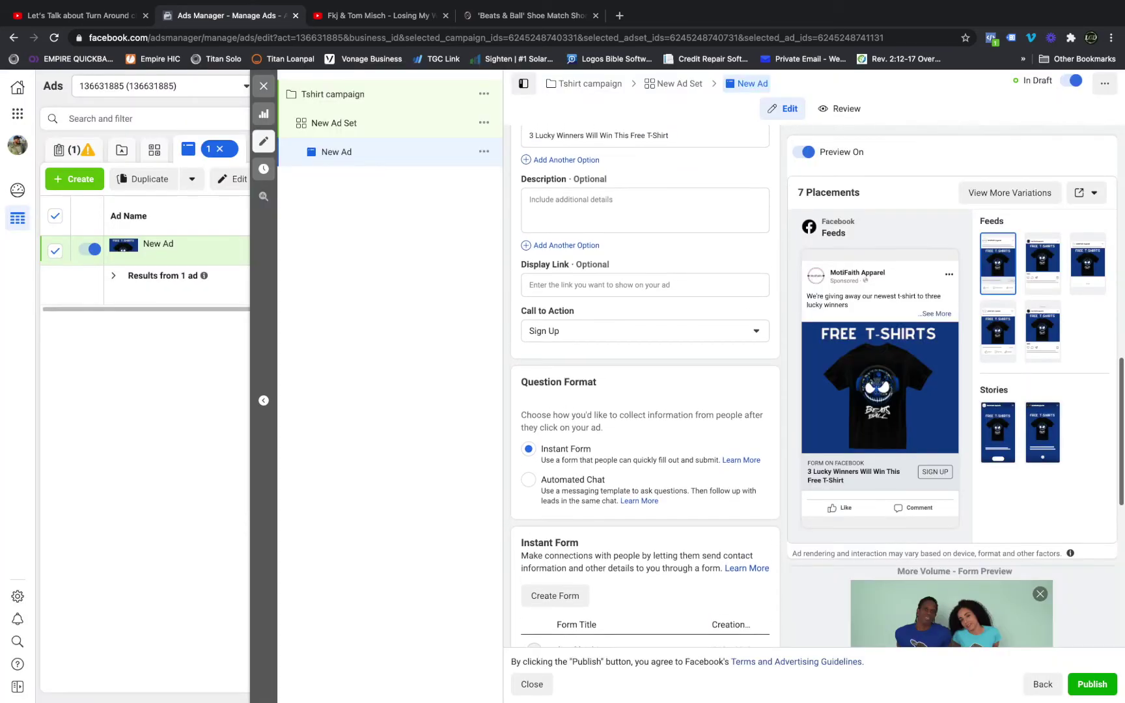
scroll(644, 384, up, 3)
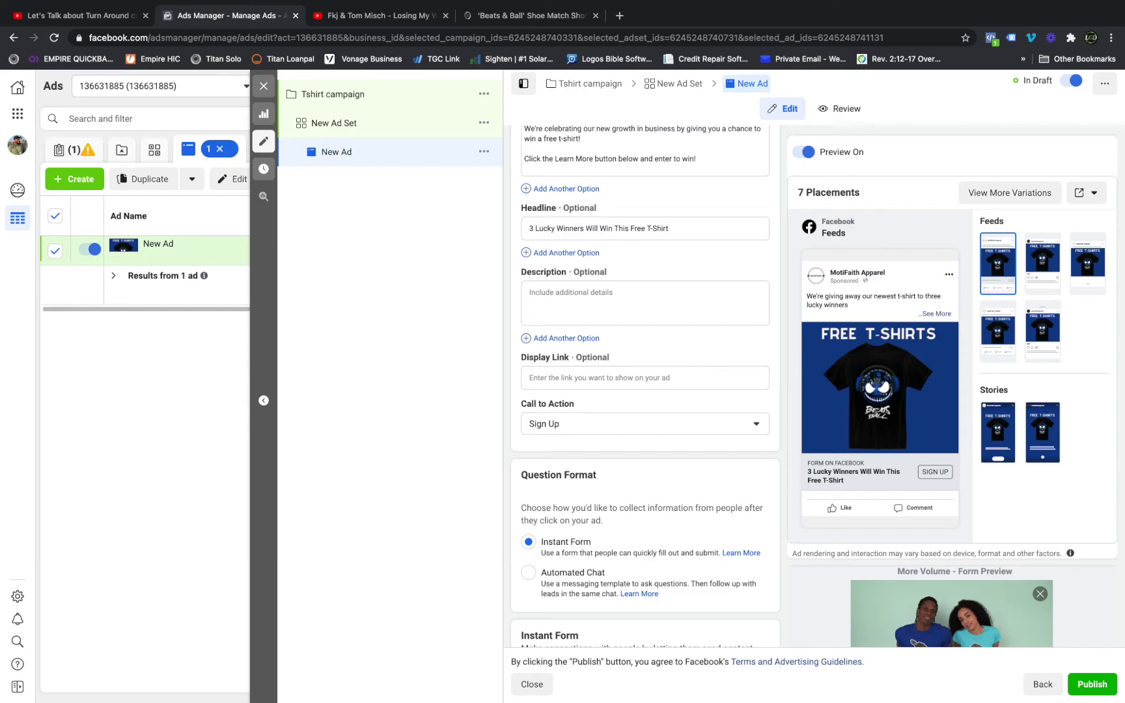
- On the store's Tom & Jerry tee page, preview blue-on-black, blue-on-white, grey-on-black, then the colourful red design
key(super+4)
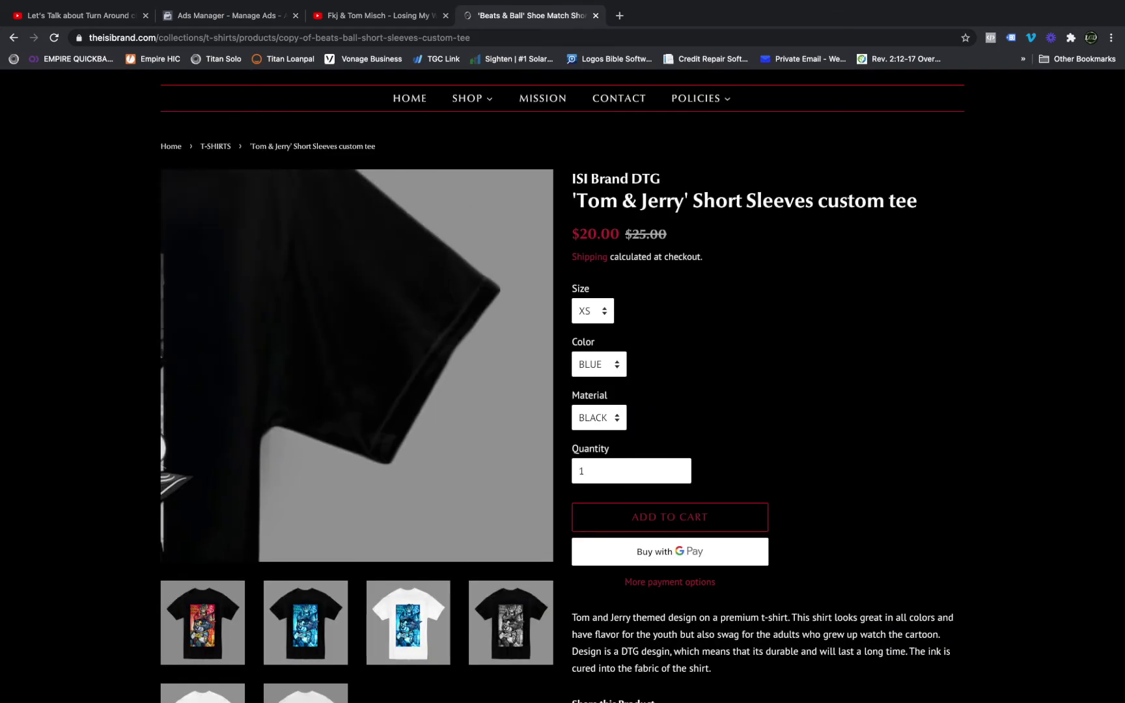
click(305, 622)
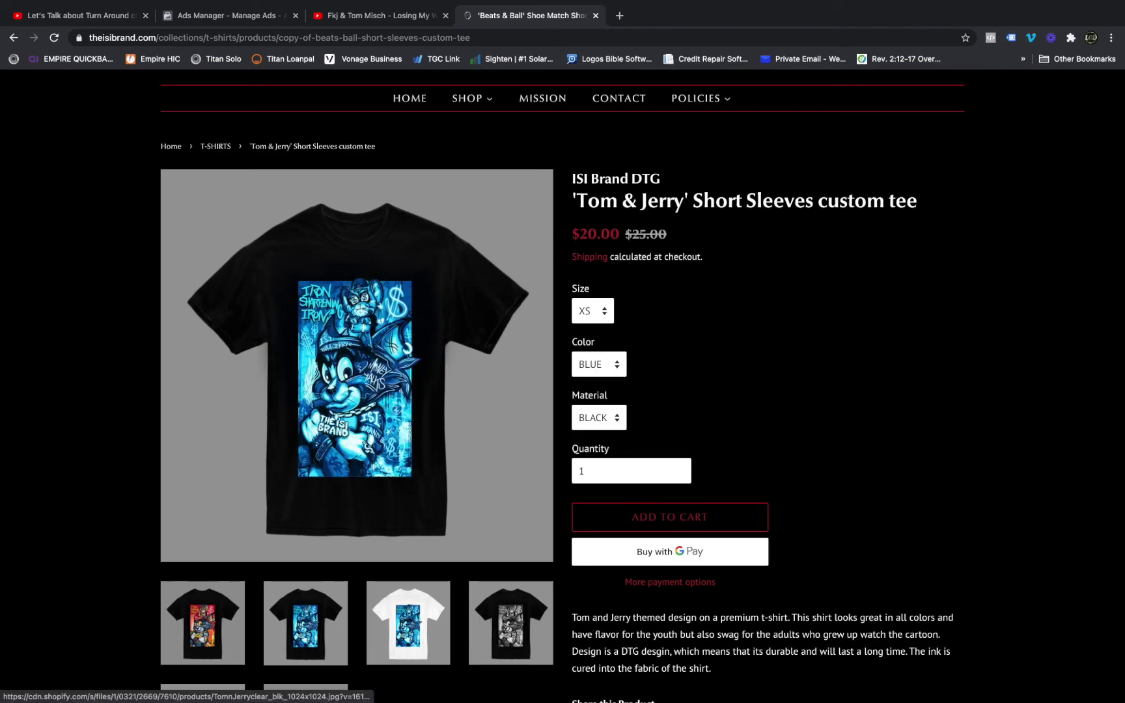
click(408, 623)
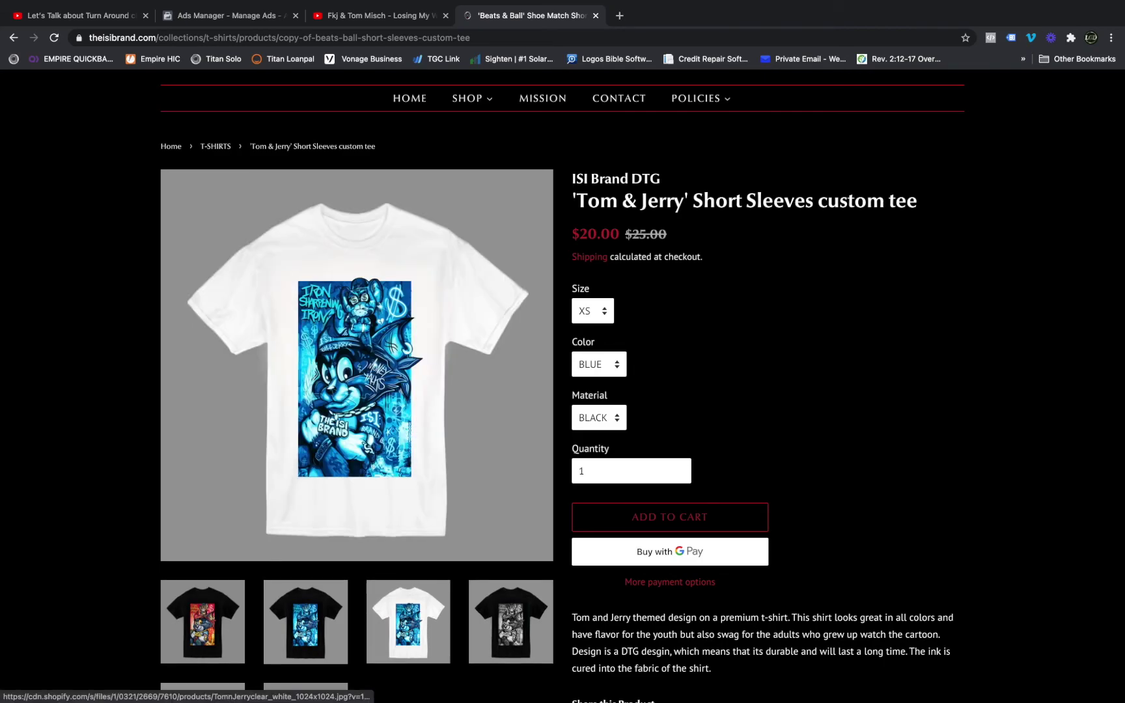
click(511, 622)
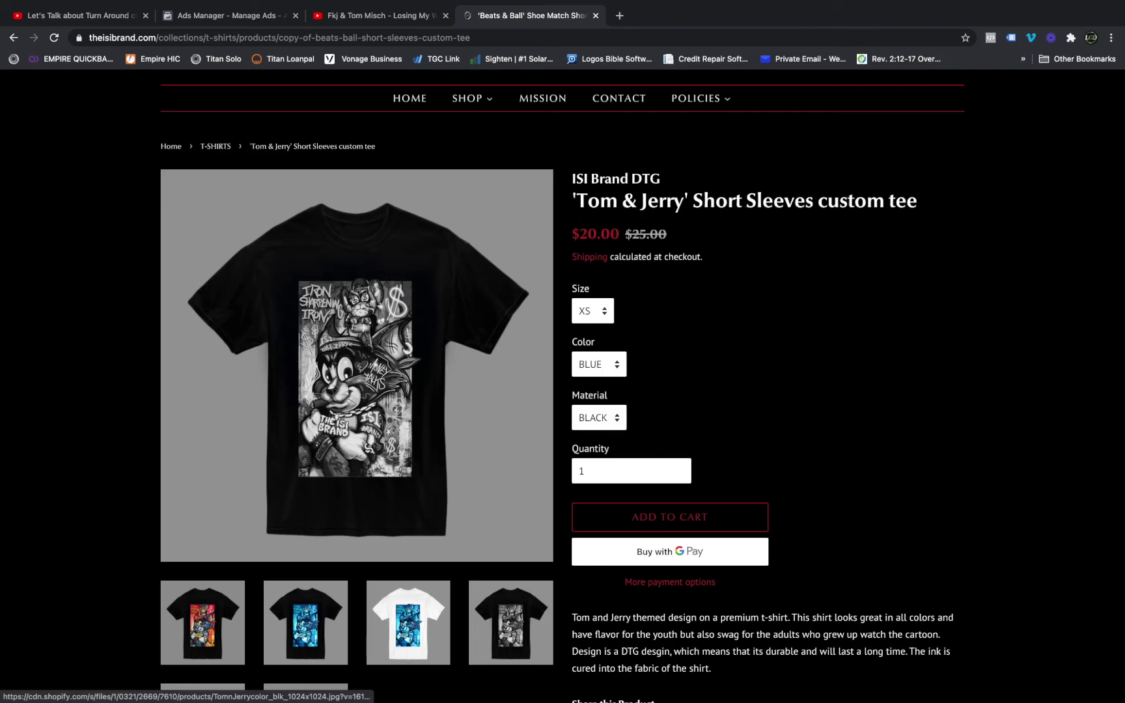
click(203, 622)
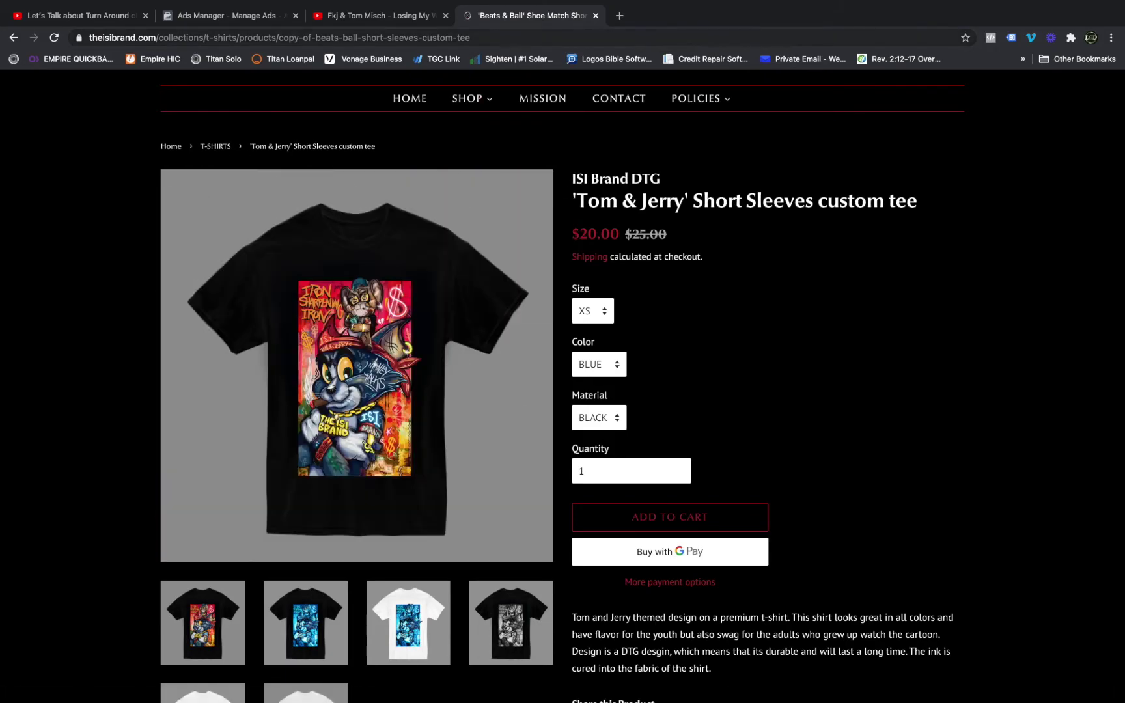
- Back in Ads Manager, reopen the (Draft) tshirt lead form and review its prefill questions description
key(super+2)
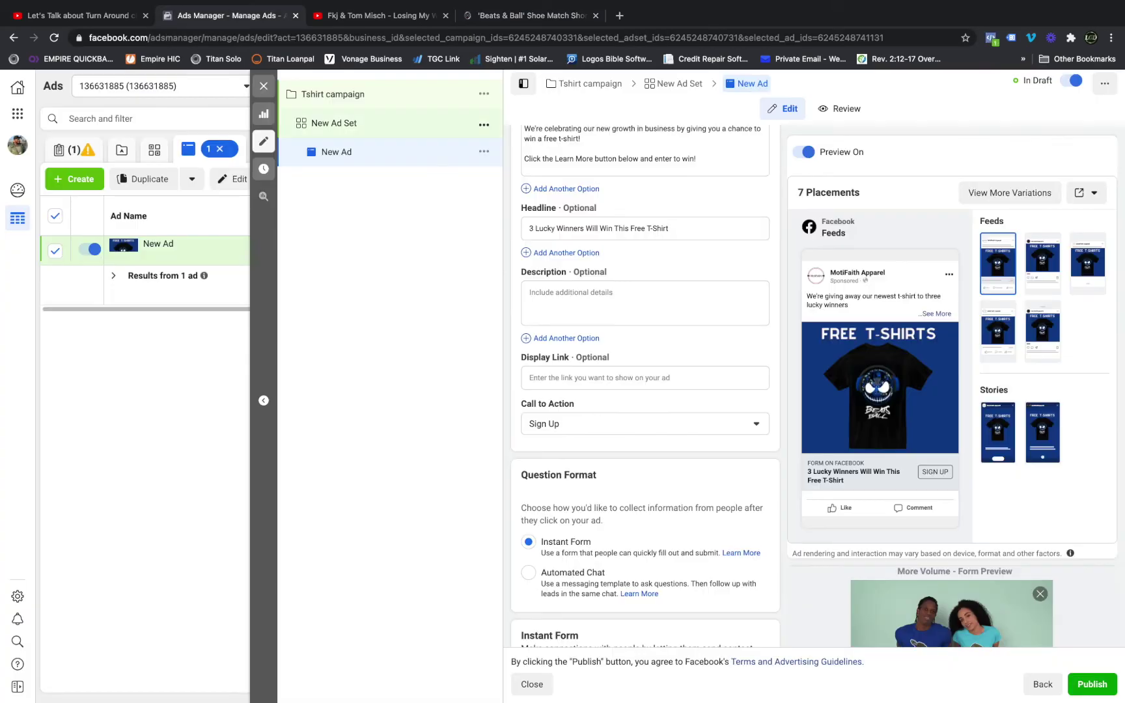
scroll(688, 593, down, 7)
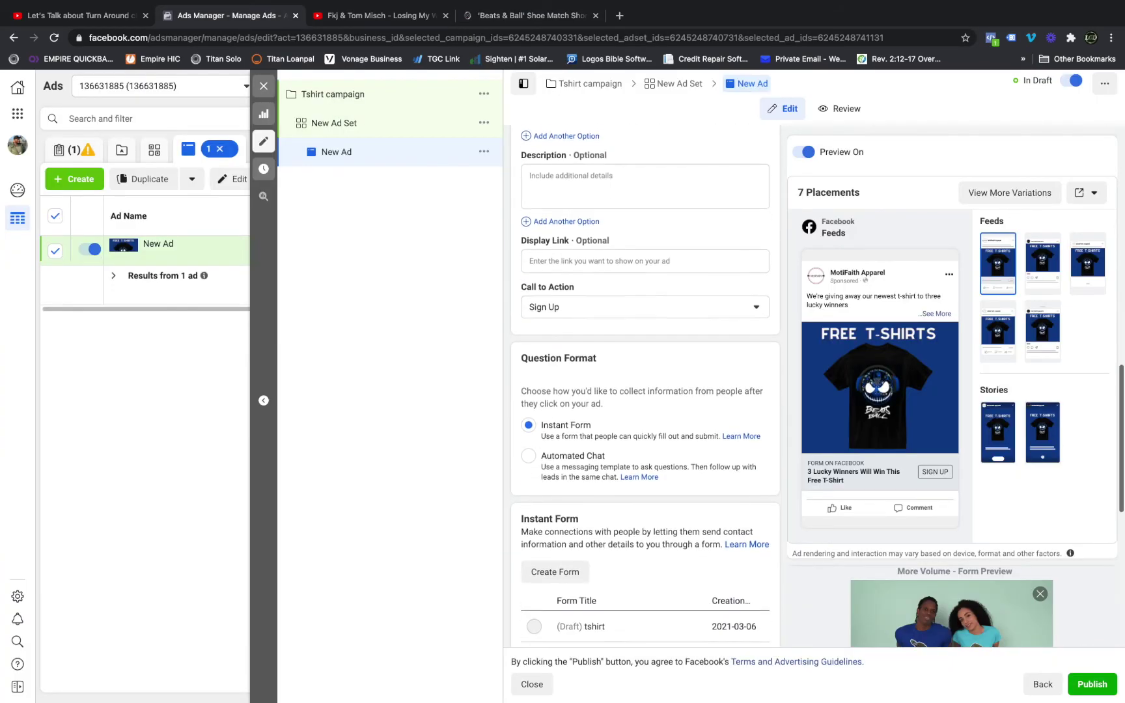
scroll(687, 593, up, 2)
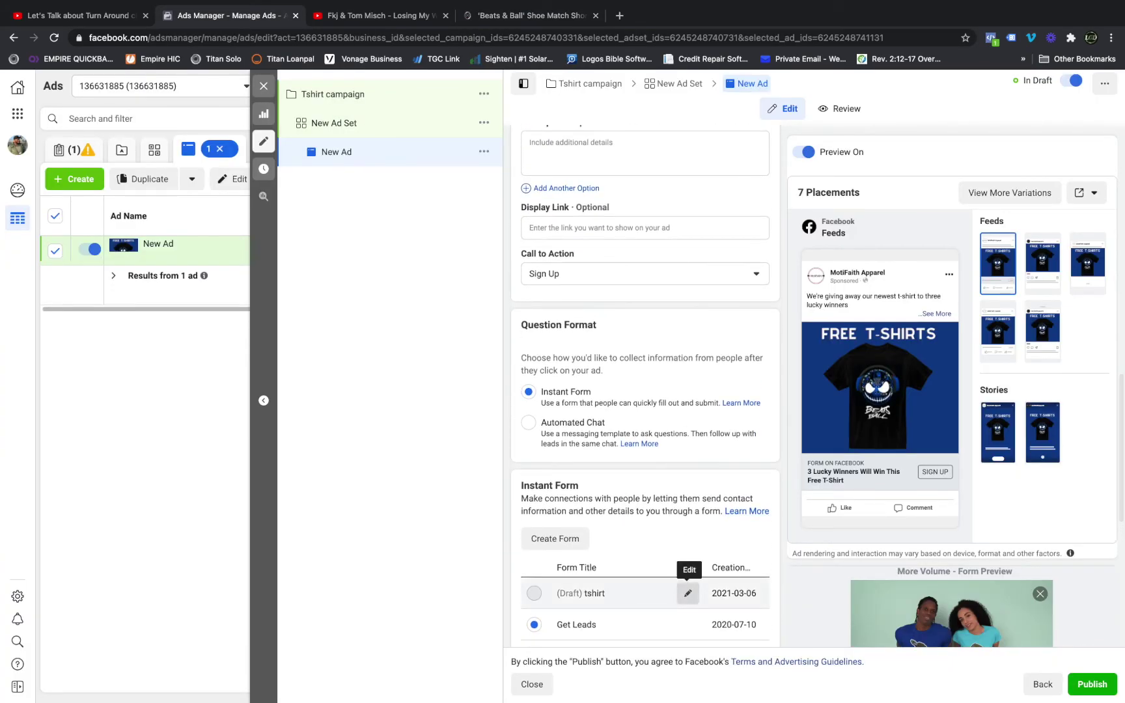
click(688, 593)
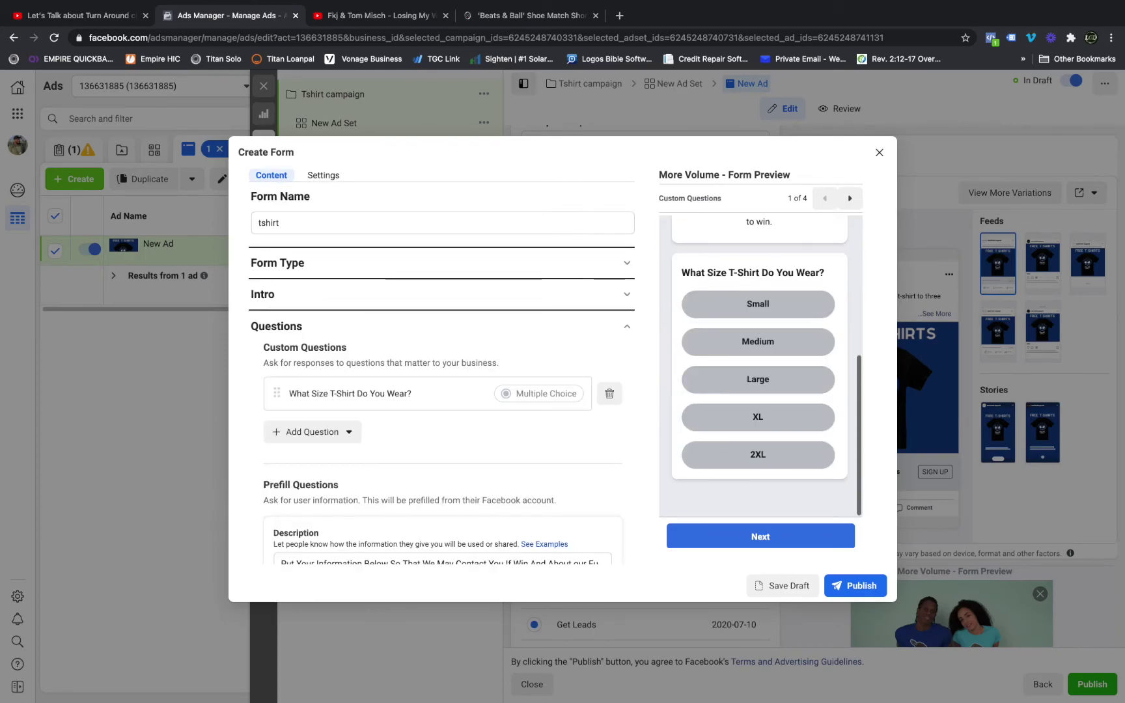
scroll(441, 391, down, 5)
click(281, 270)
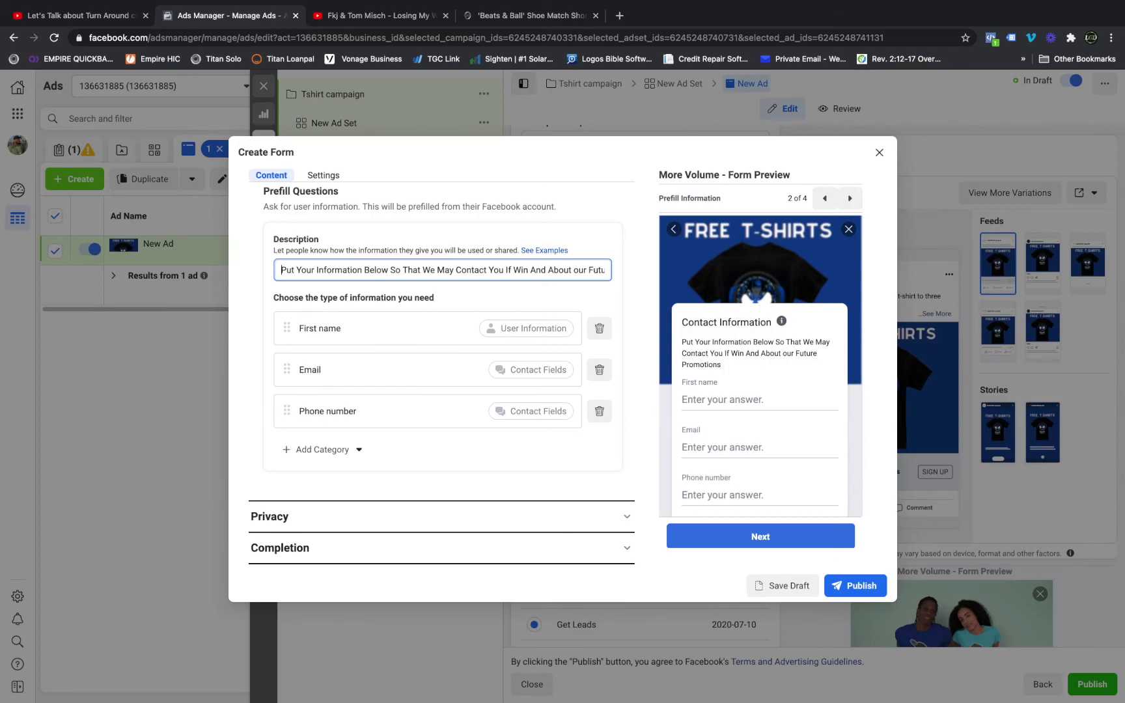
scroll(442, 377, up, 3)
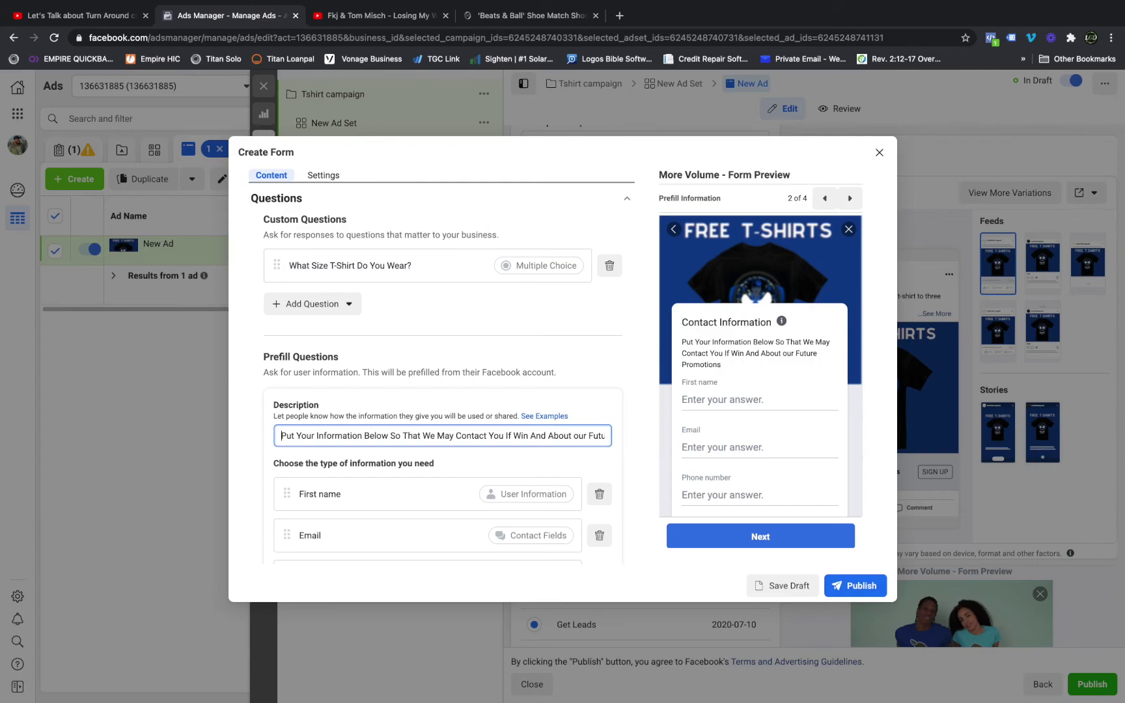
- Try adding a Multiple Choice question, remove it, and preview the Contact Information page
click(313, 304)
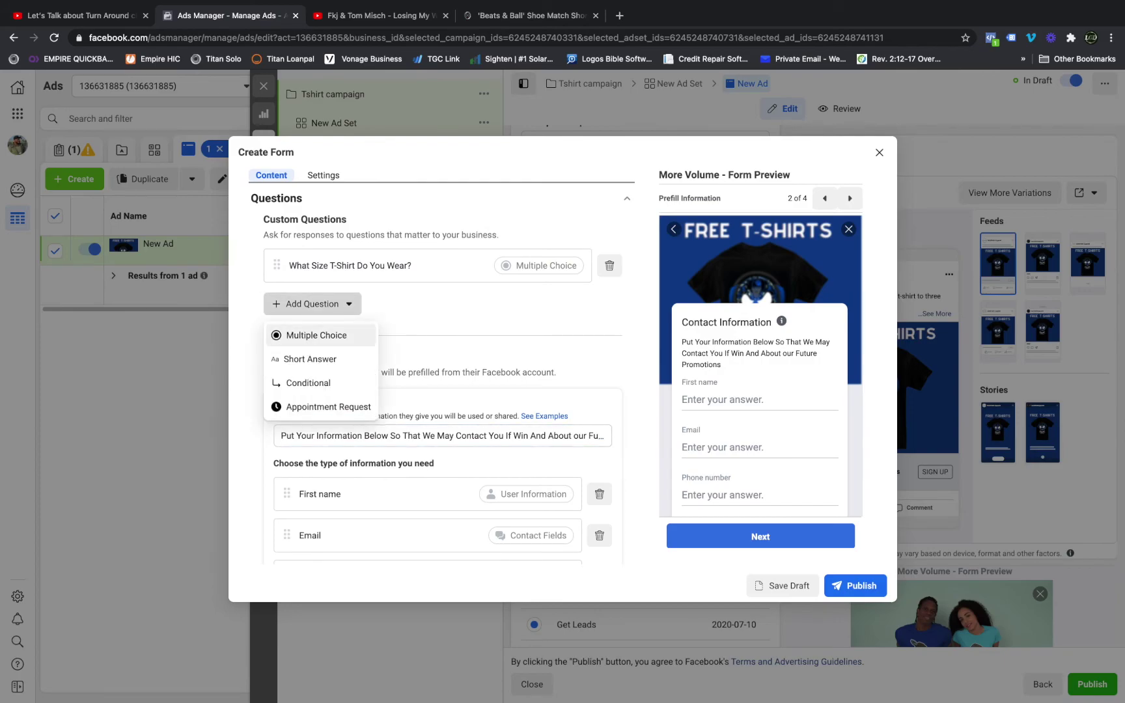
click(316, 334)
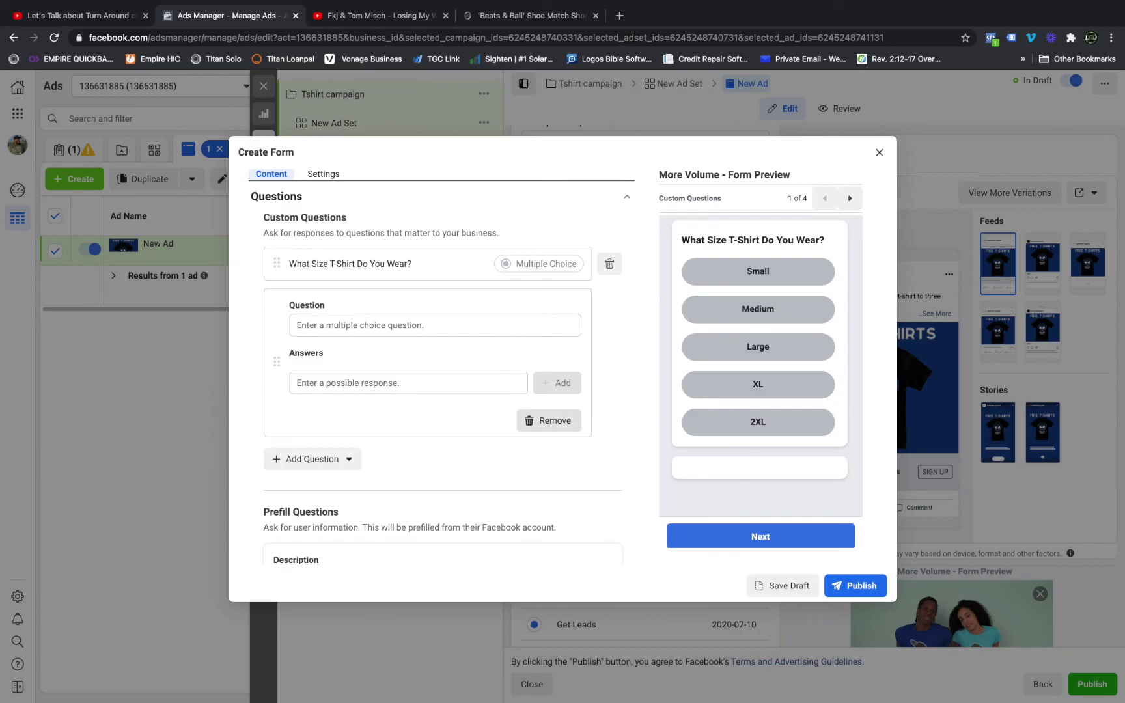
click(549, 421)
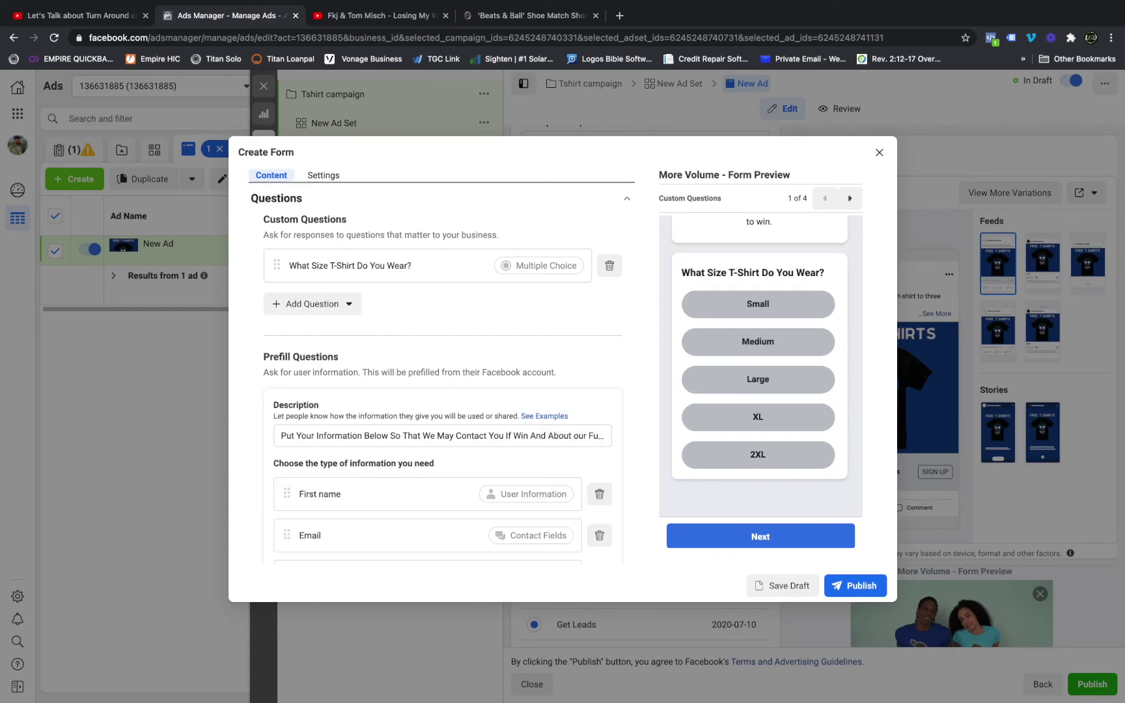
scroll(442, 373, down, 3)
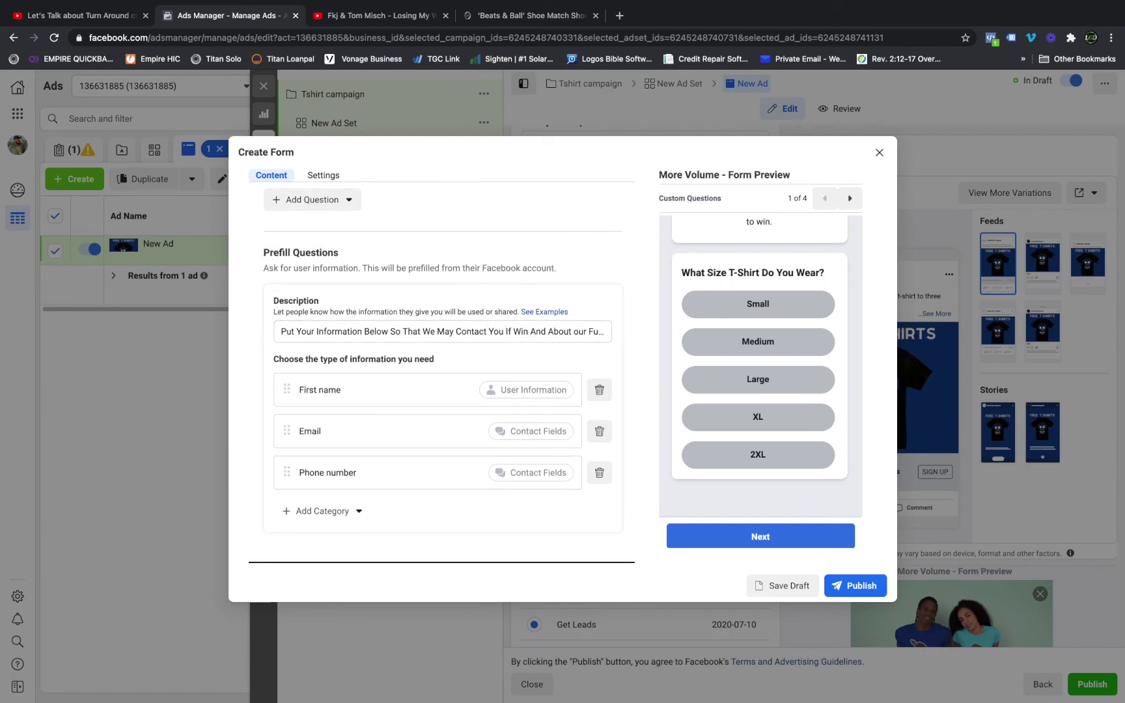
click(558, 331)
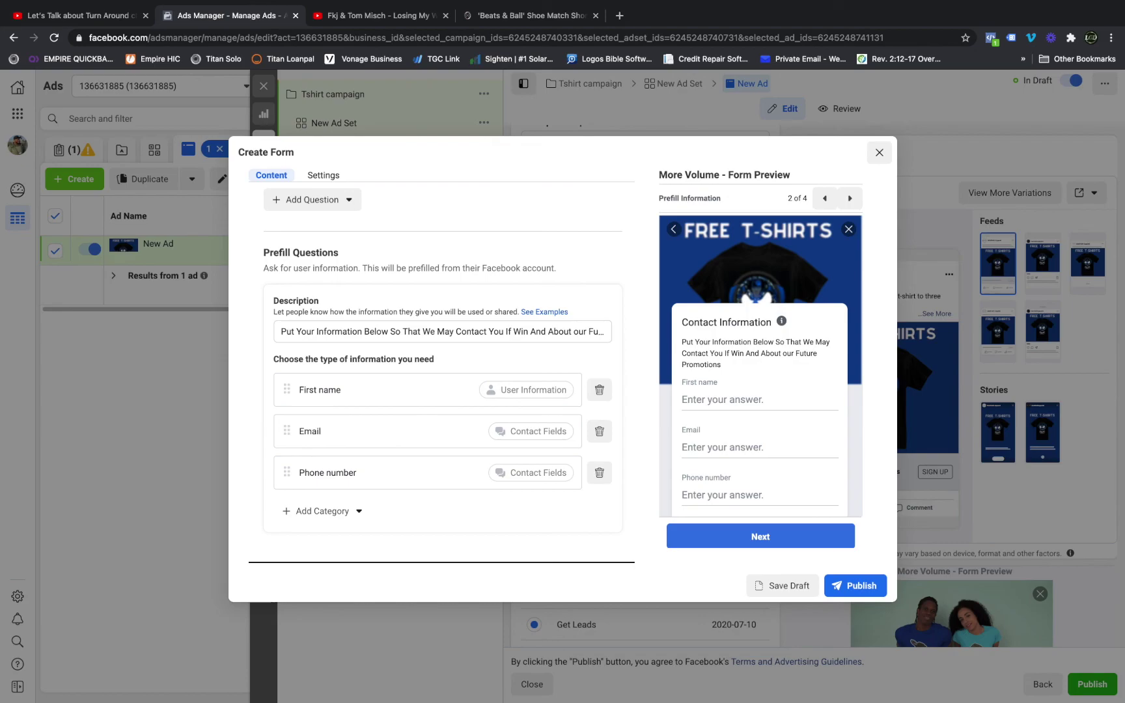
click(879, 152)
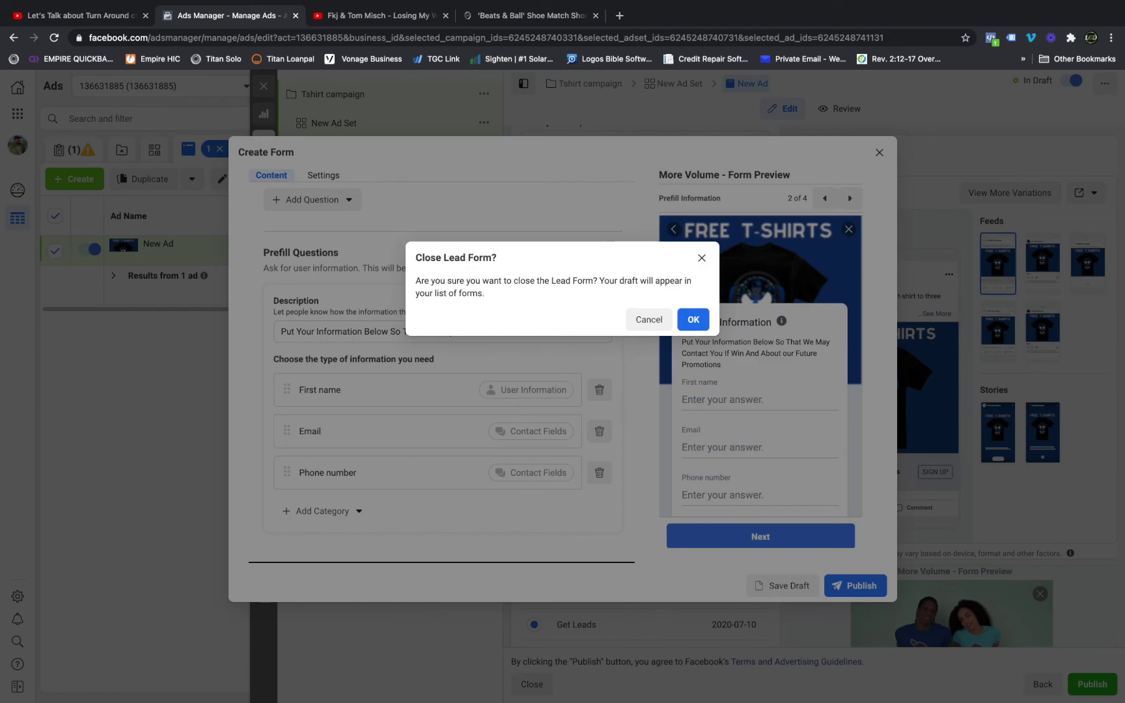
click(649, 319)
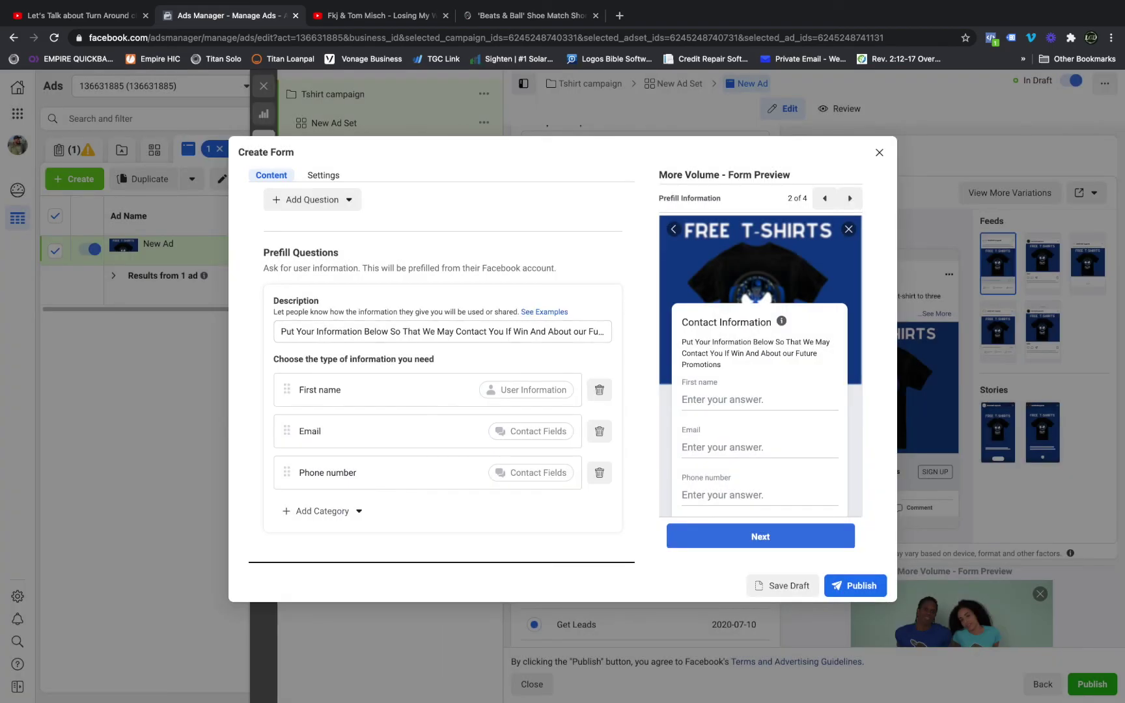